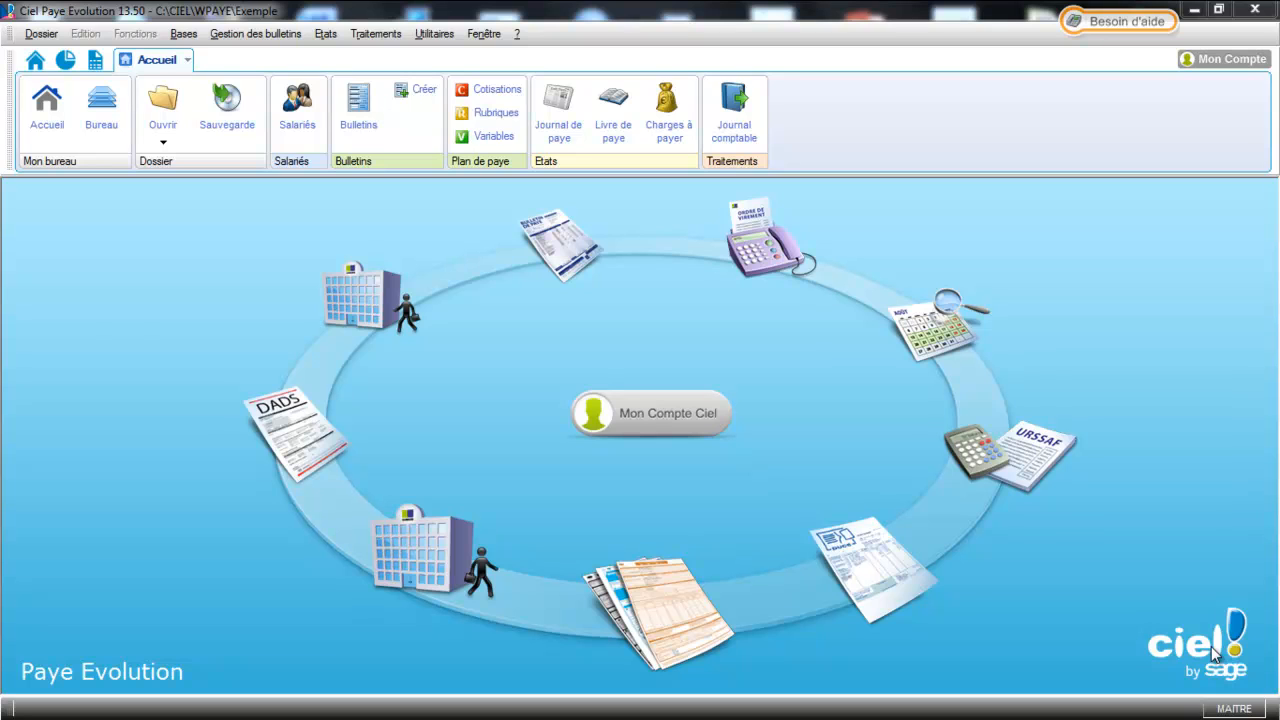
# Run the DADS-U error check for 01/01/2013–31/12/2013 and acknowledge the 0-error result
pyautogui.click(388, 34)
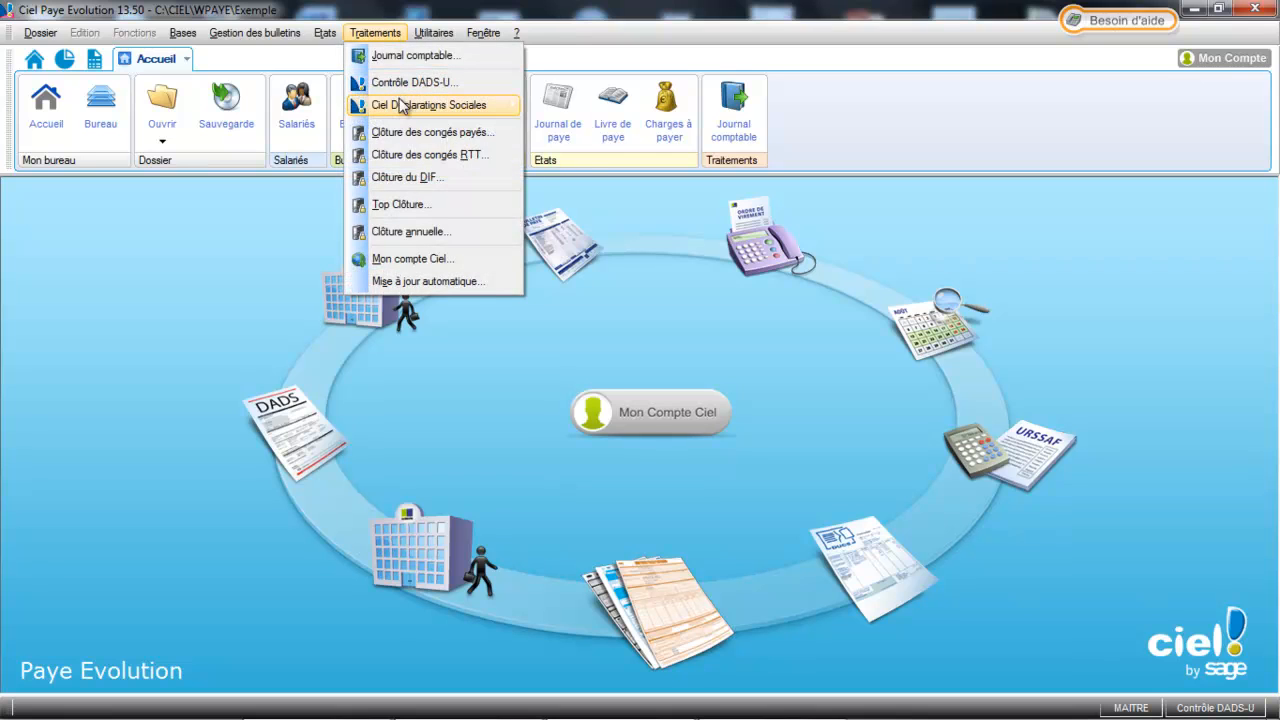
pyautogui.moveTo(403, 112)
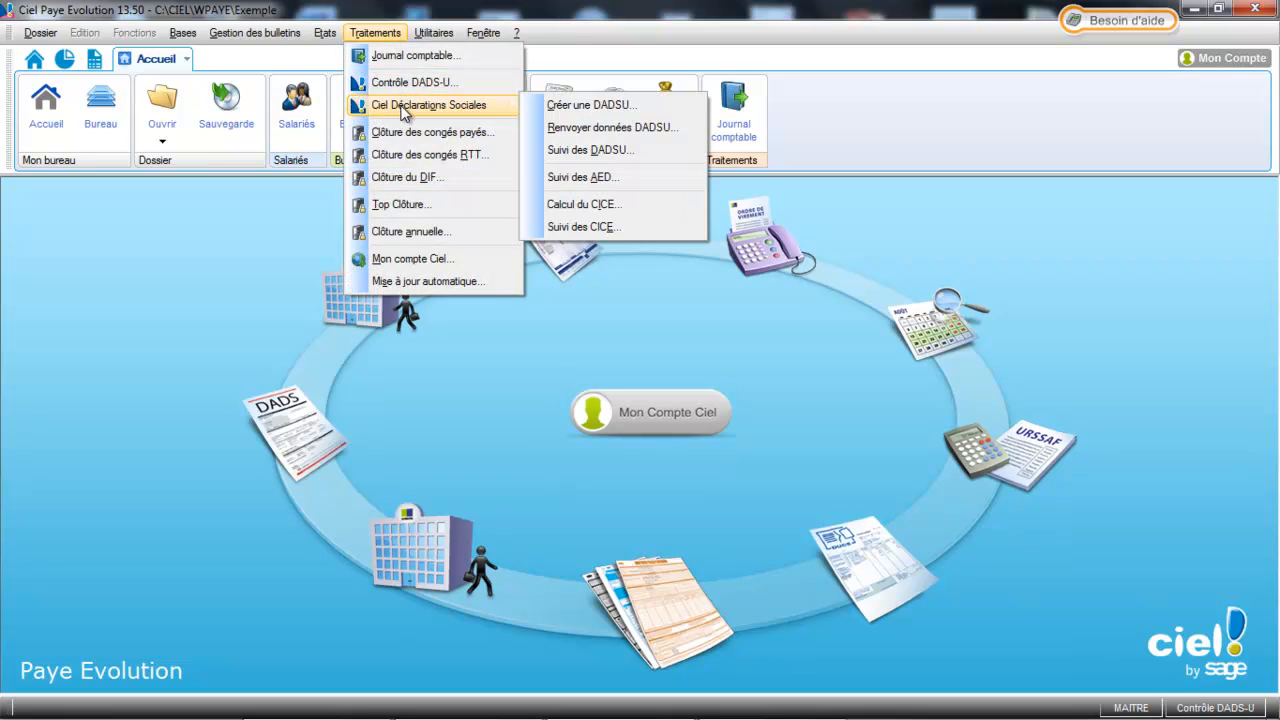
pyautogui.click(580, 105)
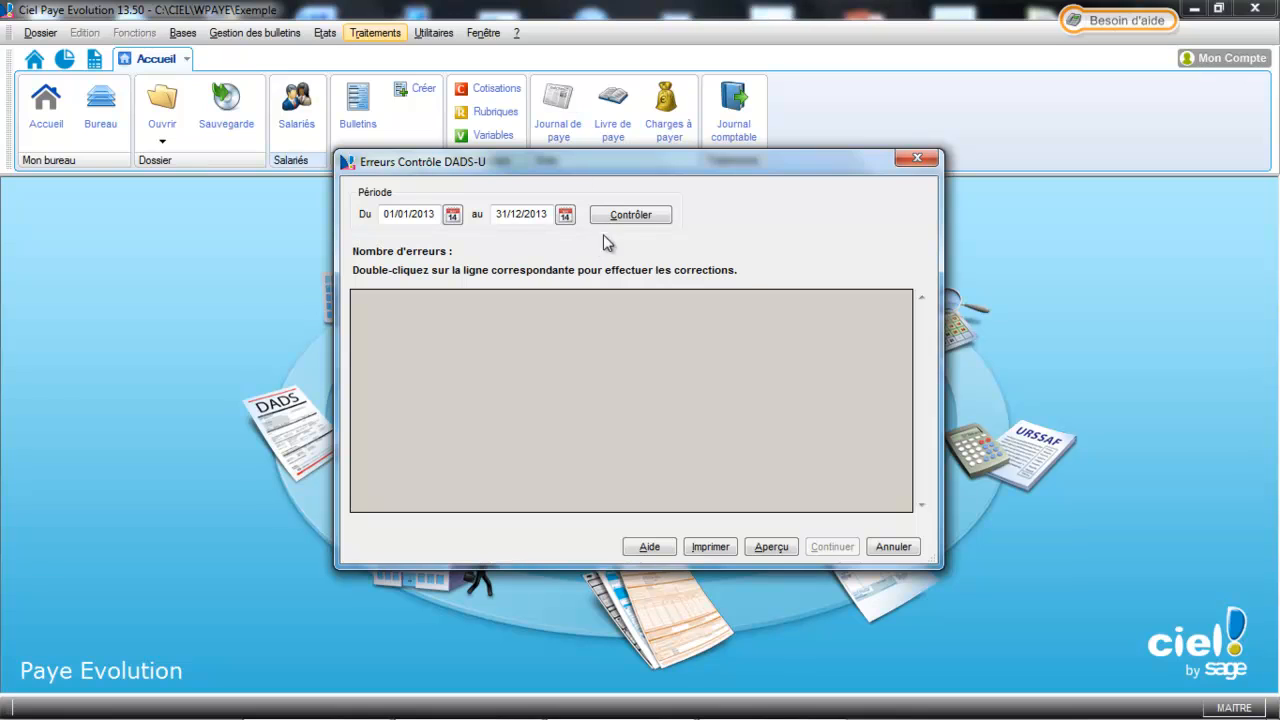
pyautogui.click(631, 222)
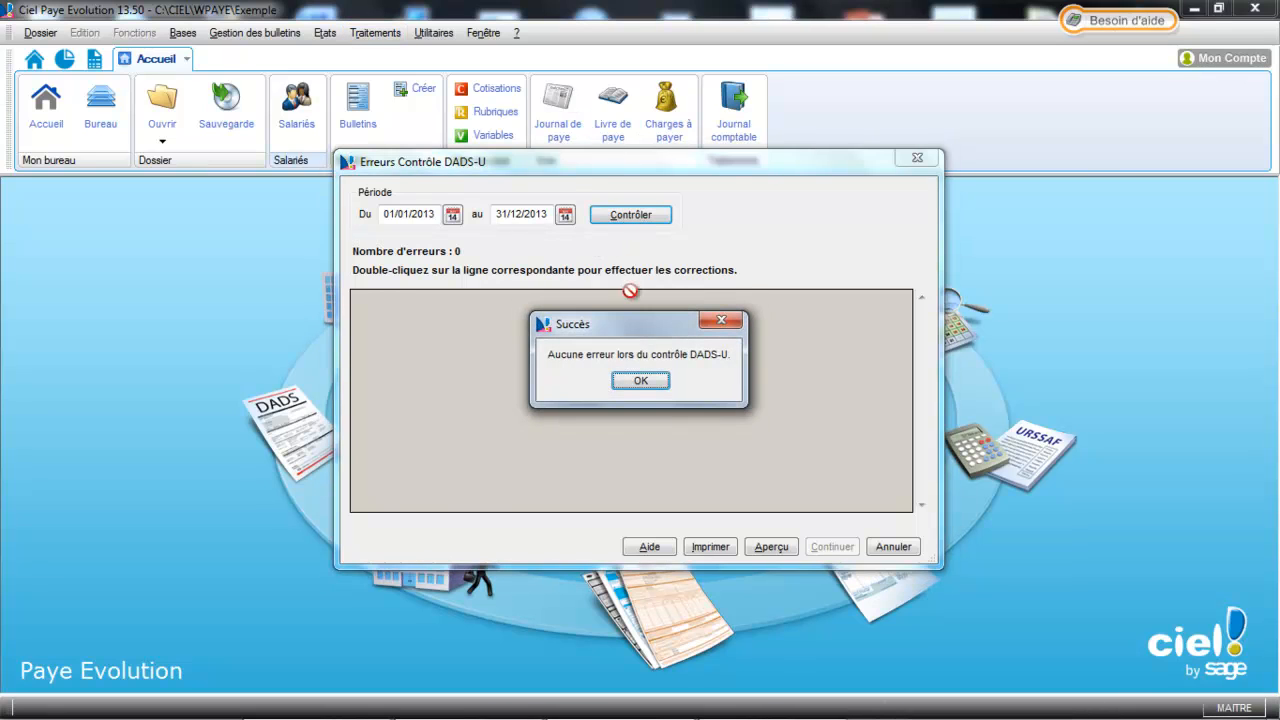
pyautogui.click(641, 382)
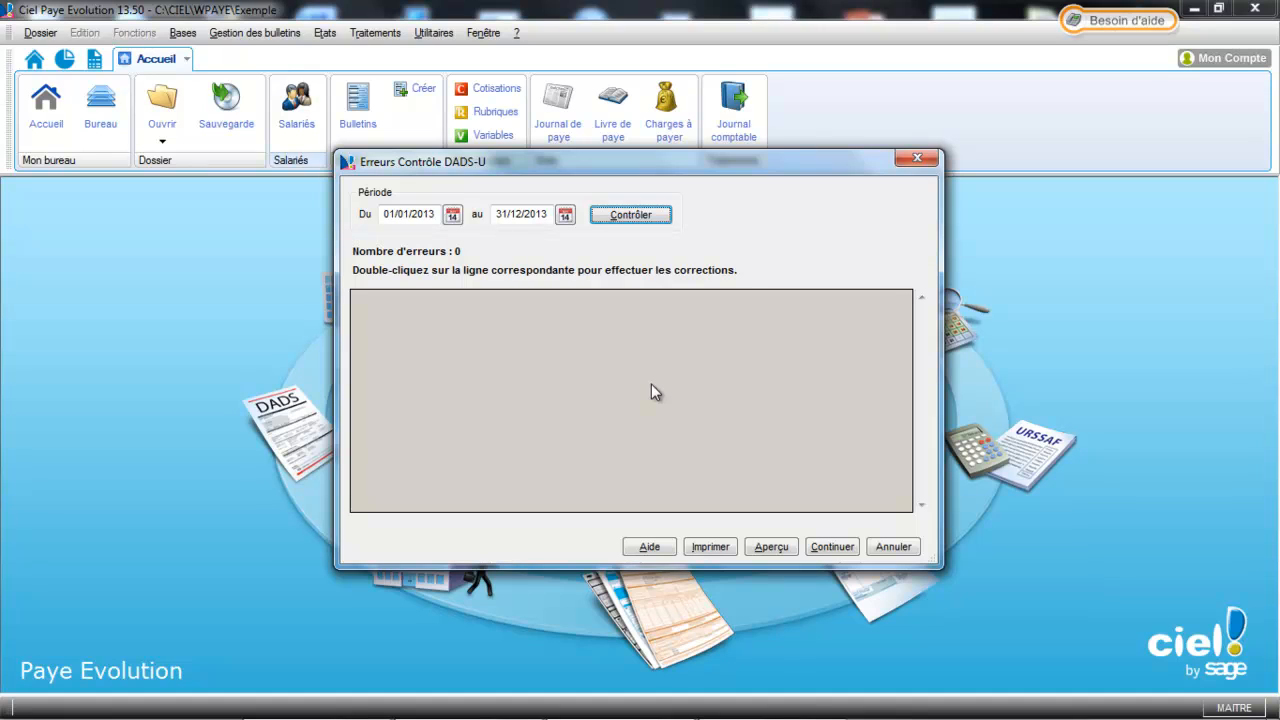
# Enter the DADS-U wizard, confirm activity periods are recorded, and bring up 'Prêt pour la DADS-U ?' help
pyautogui.click(825, 550)
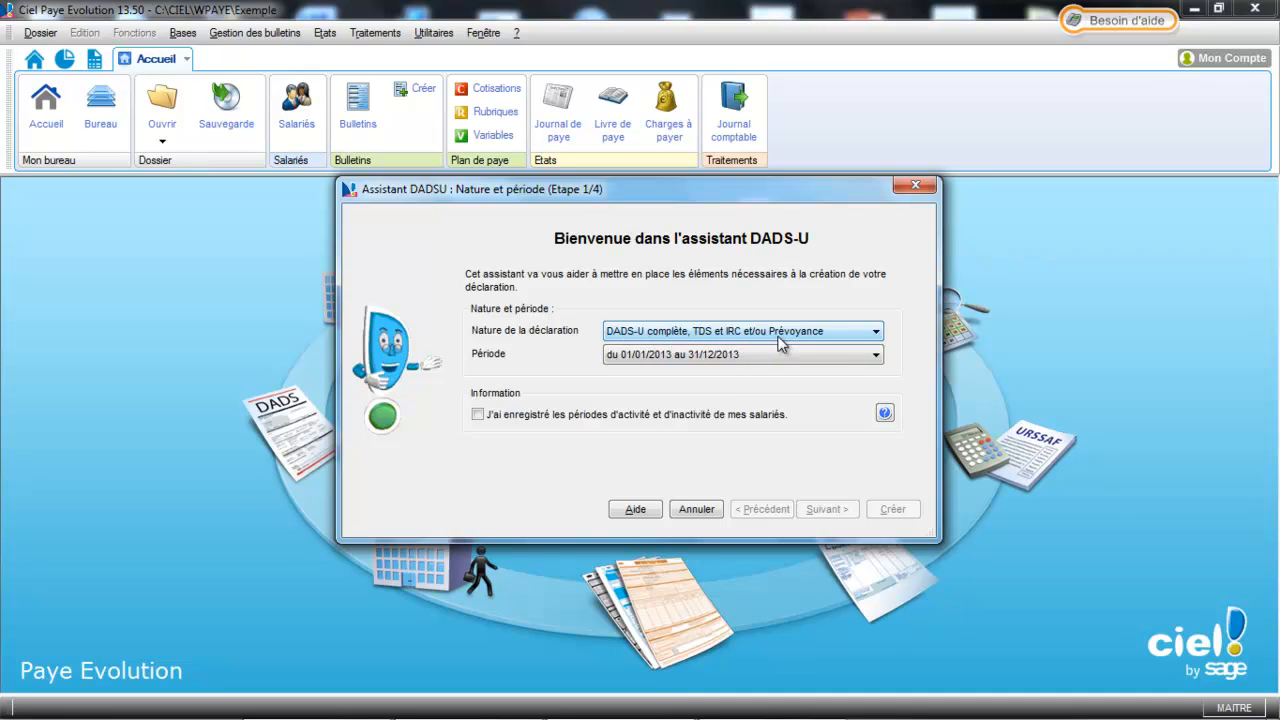
pyautogui.click(478, 415)
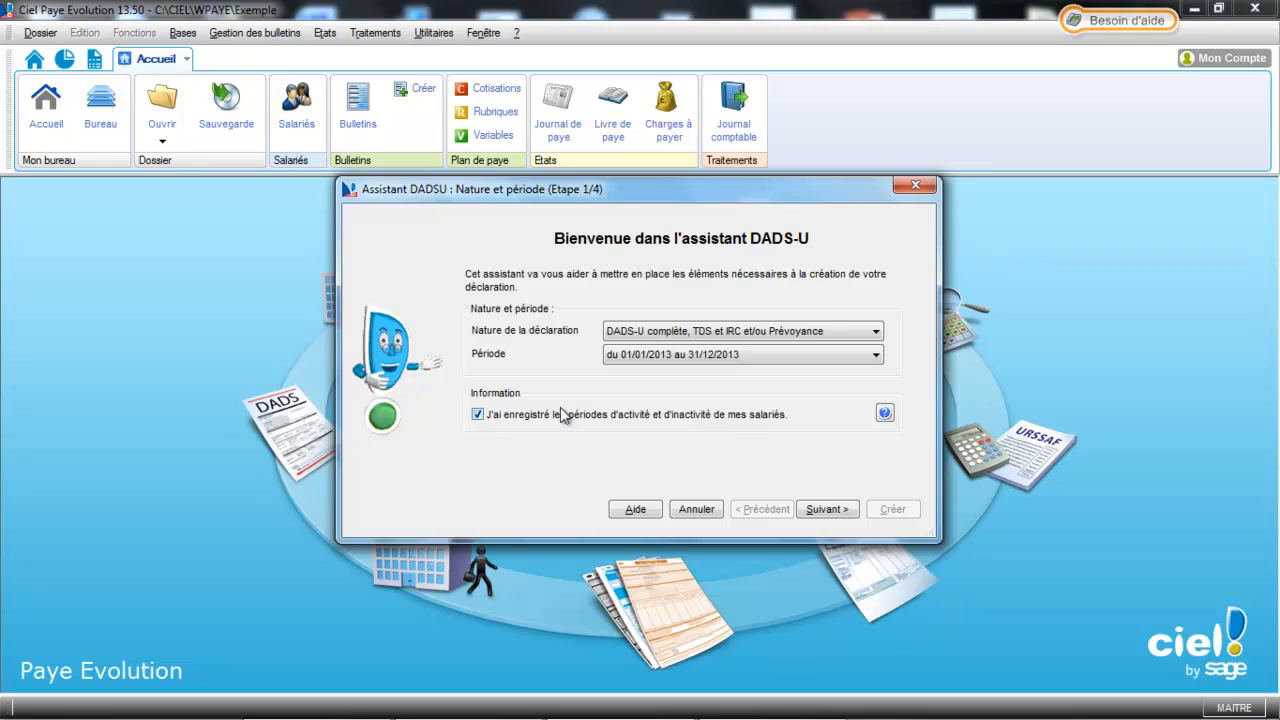
pyautogui.click(885, 414)
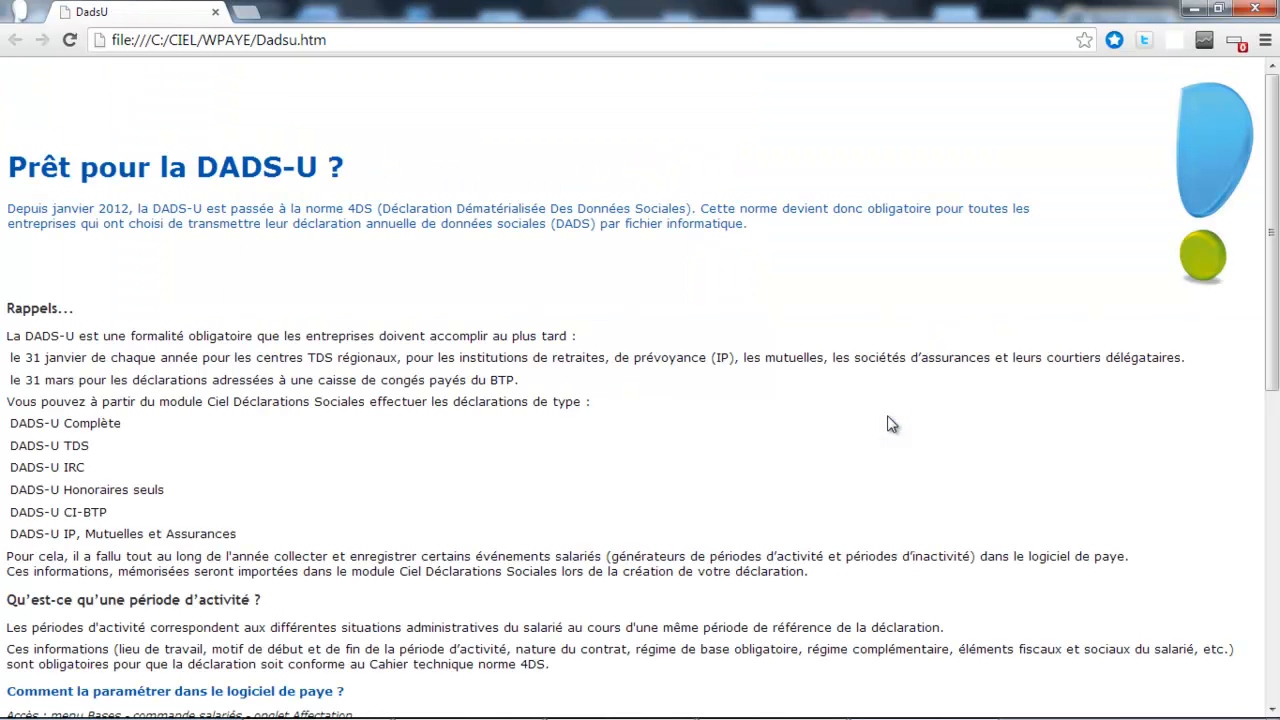
# Scroll through the Dadsu.htm help page explaining activity periods
pyautogui.moveTo(1276, 187); pyautogui.dragTo(1276, 450)
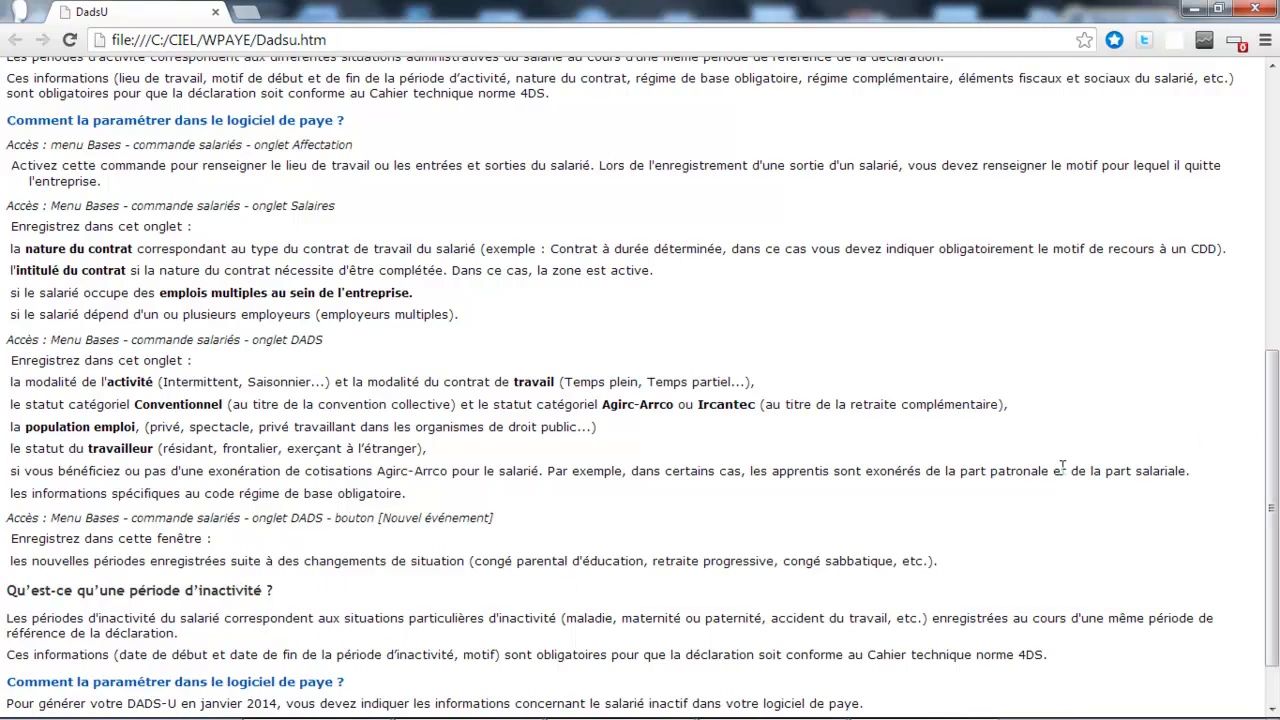
pyautogui.moveTo(1277, 417); pyautogui.dragTo(1277, 488)
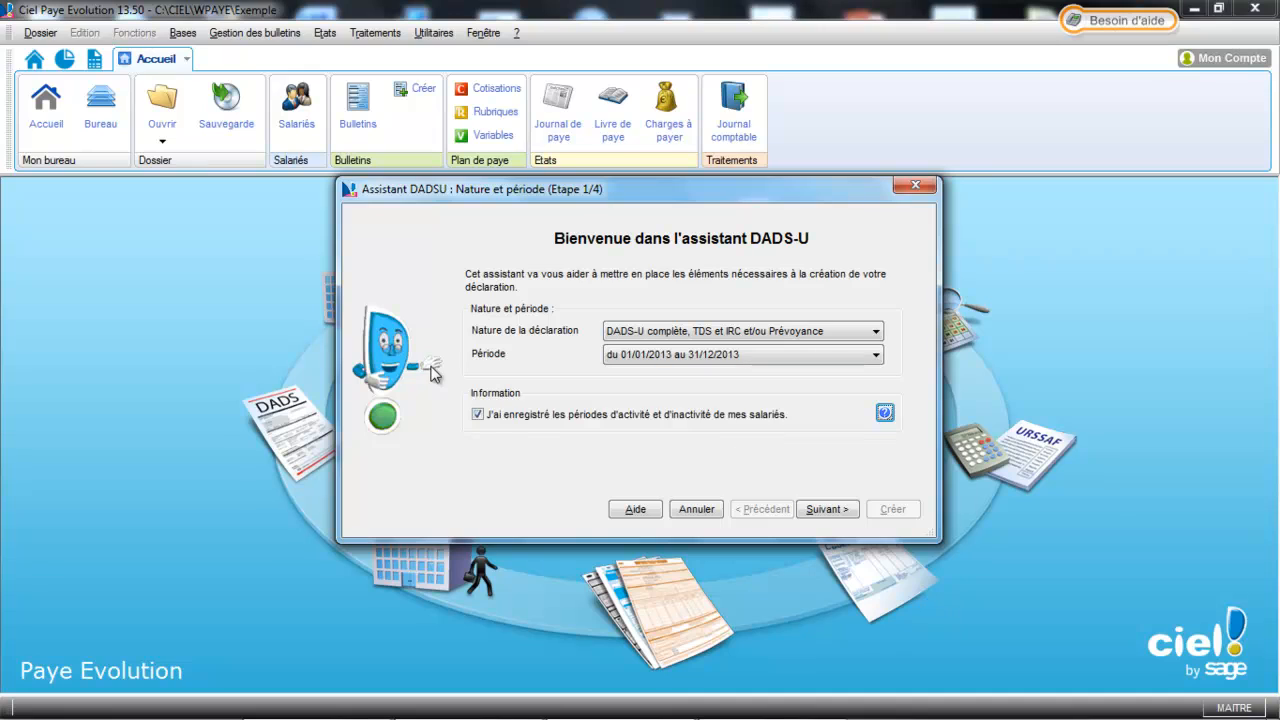
# Re-confirm activity periods and pass Emetteur and Compléments, keeping the existing contact, to step 4/4
pyautogui.click(478, 414)
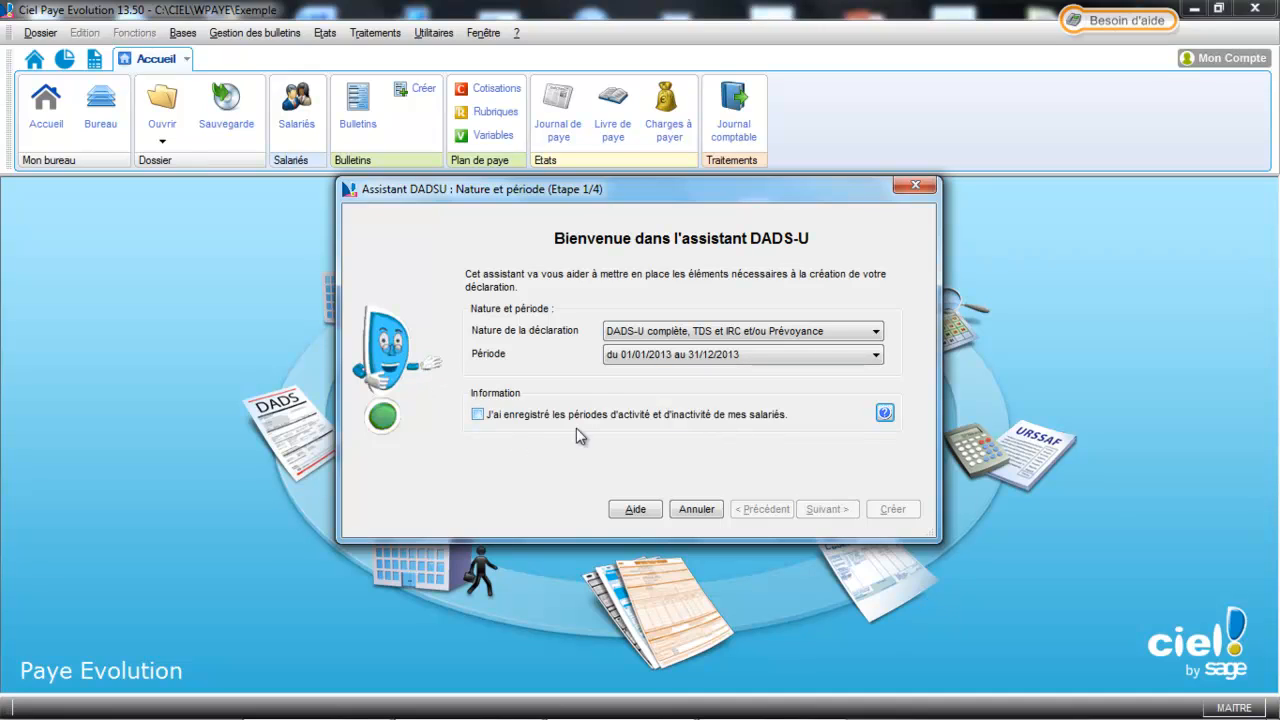
pyautogui.click(505, 416)
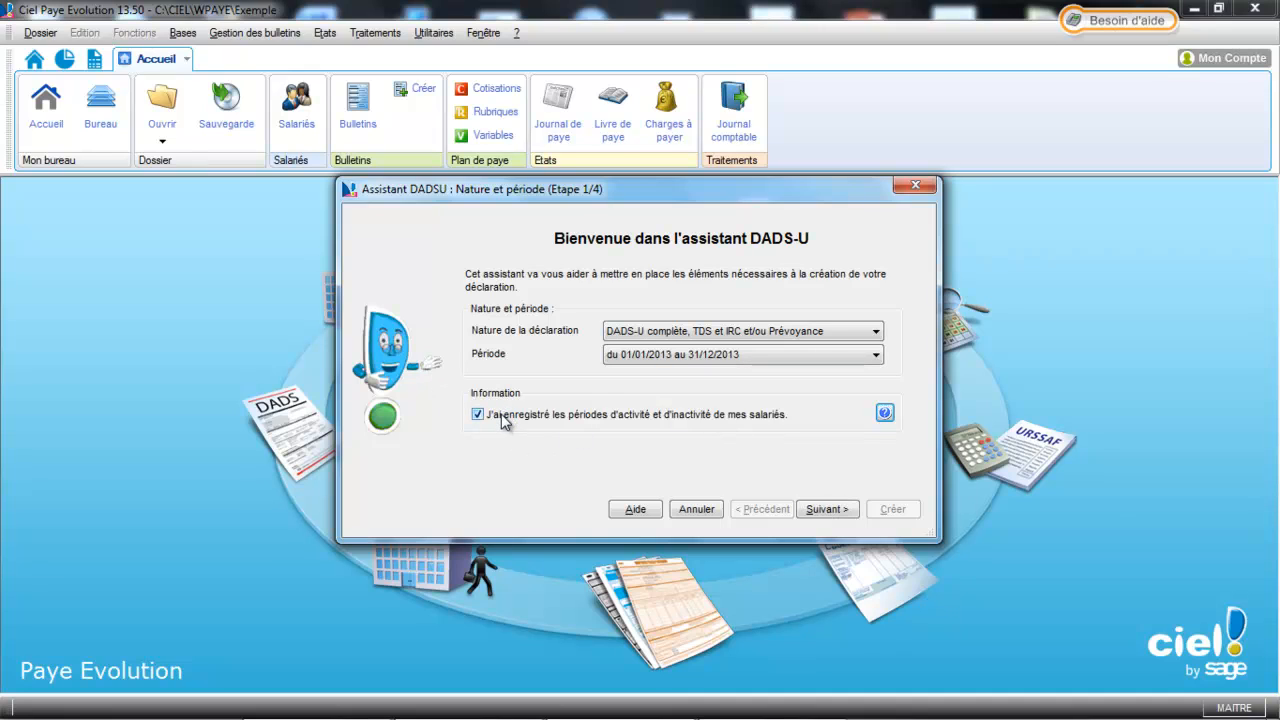
pyautogui.click(826, 509)
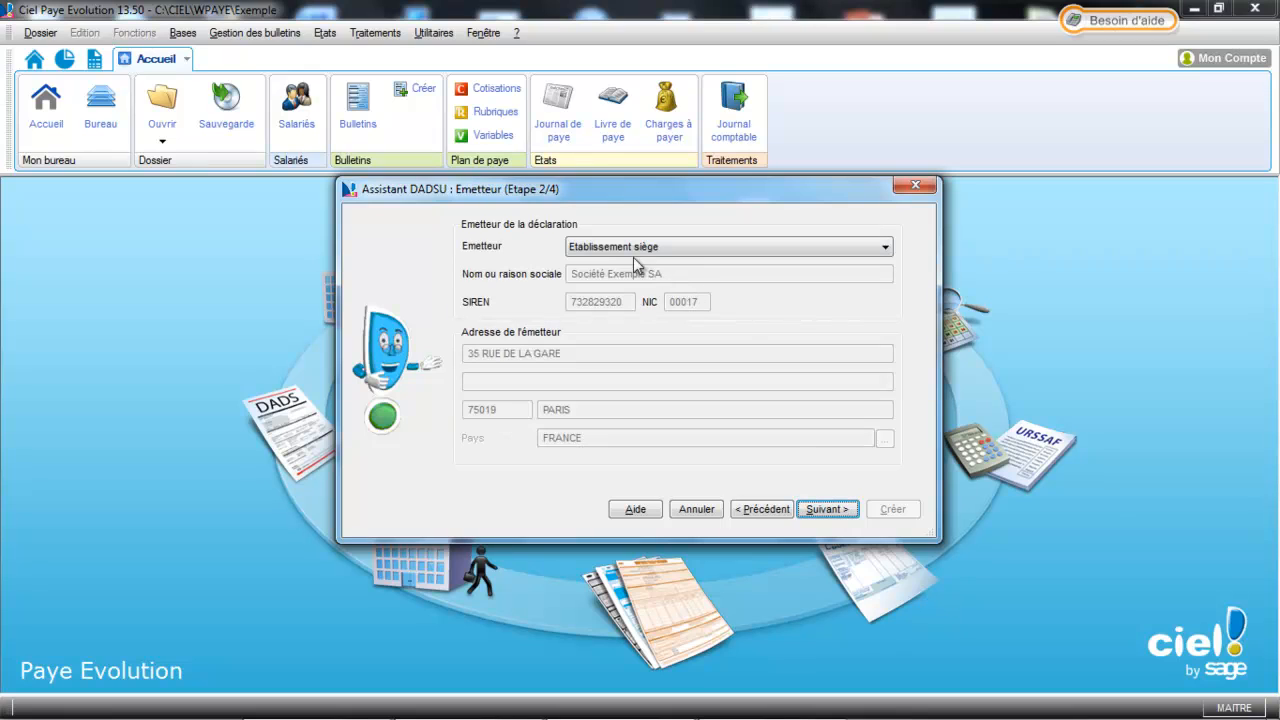
pyautogui.click(826, 509)
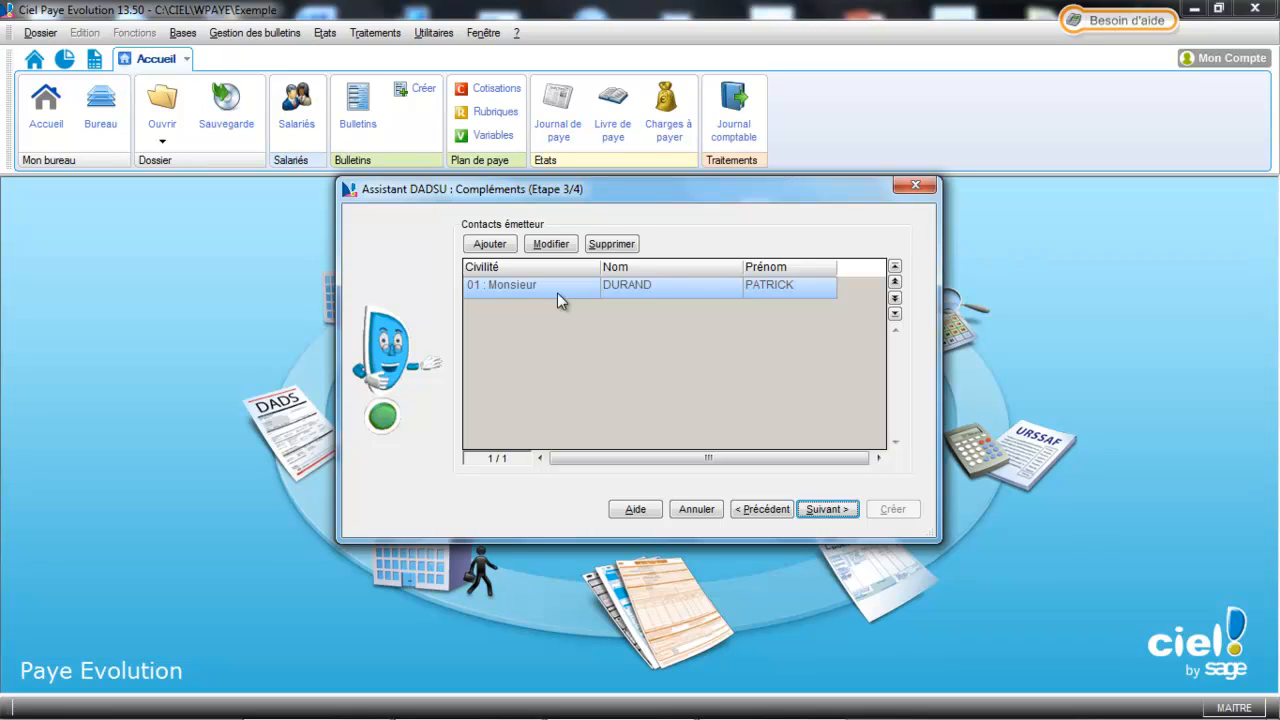
pyautogui.click(494, 246)
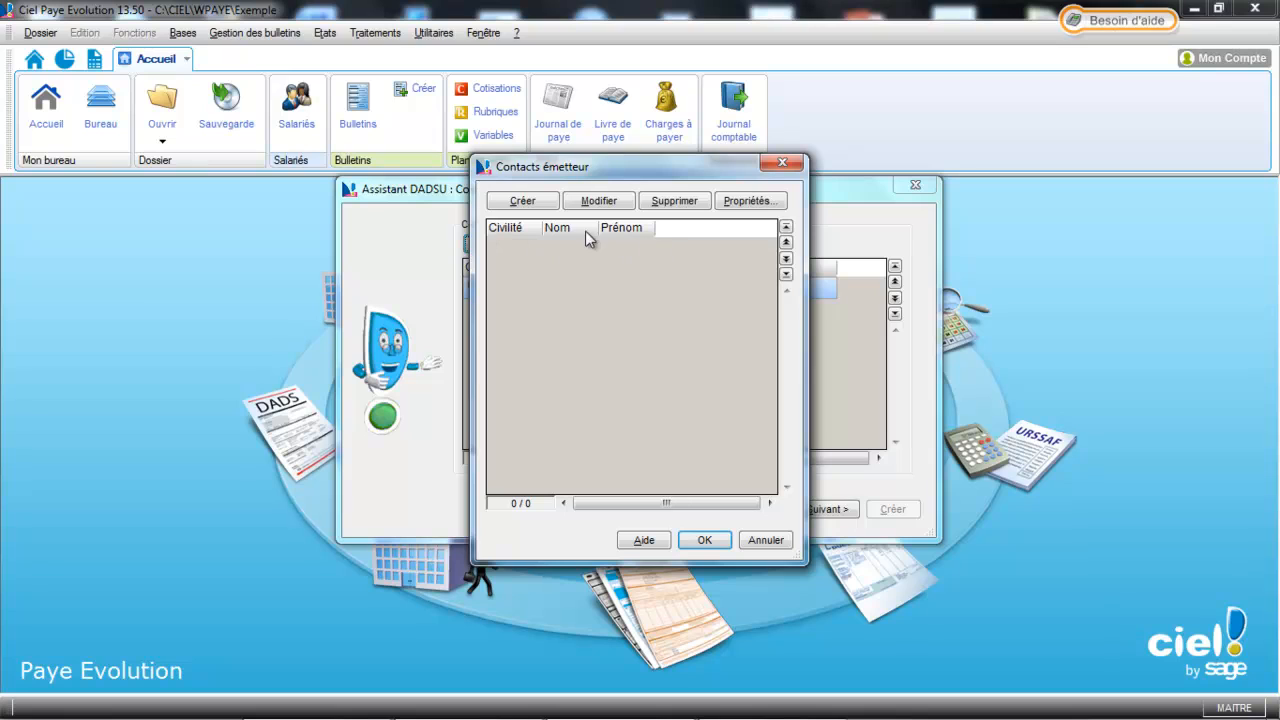
pyautogui.click(765, 540)
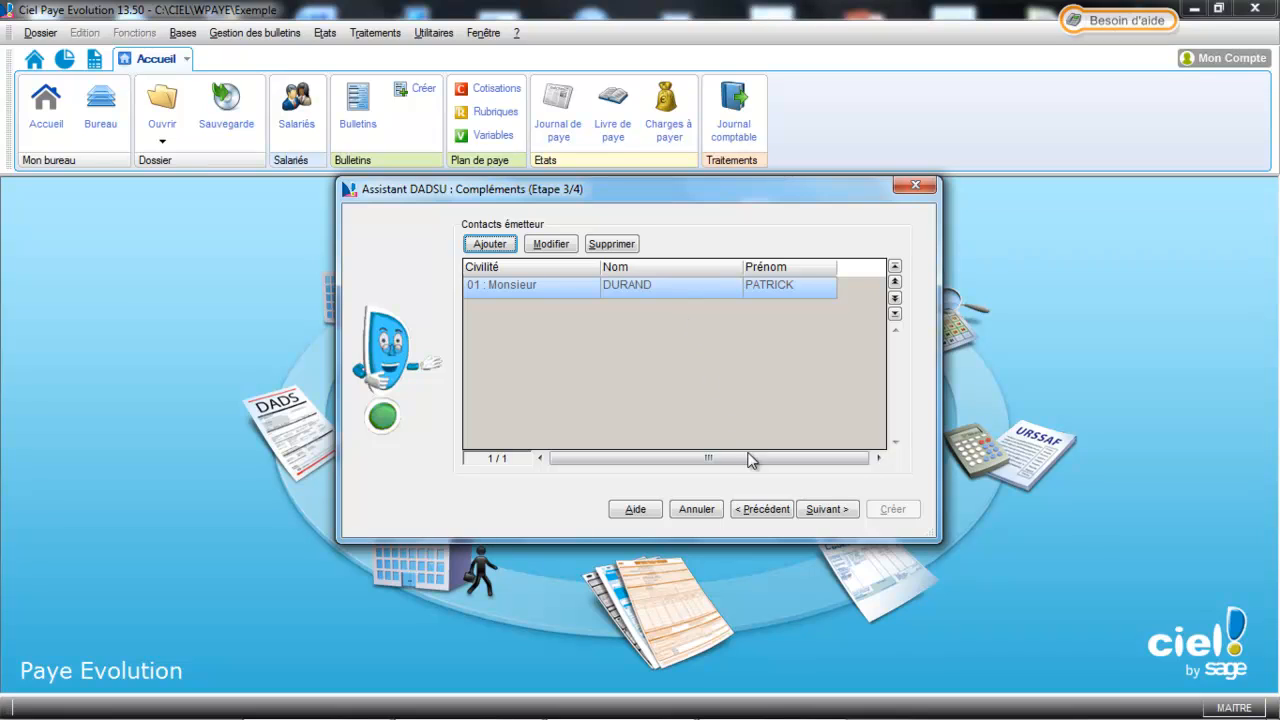
pyautogui.click(827, 512)
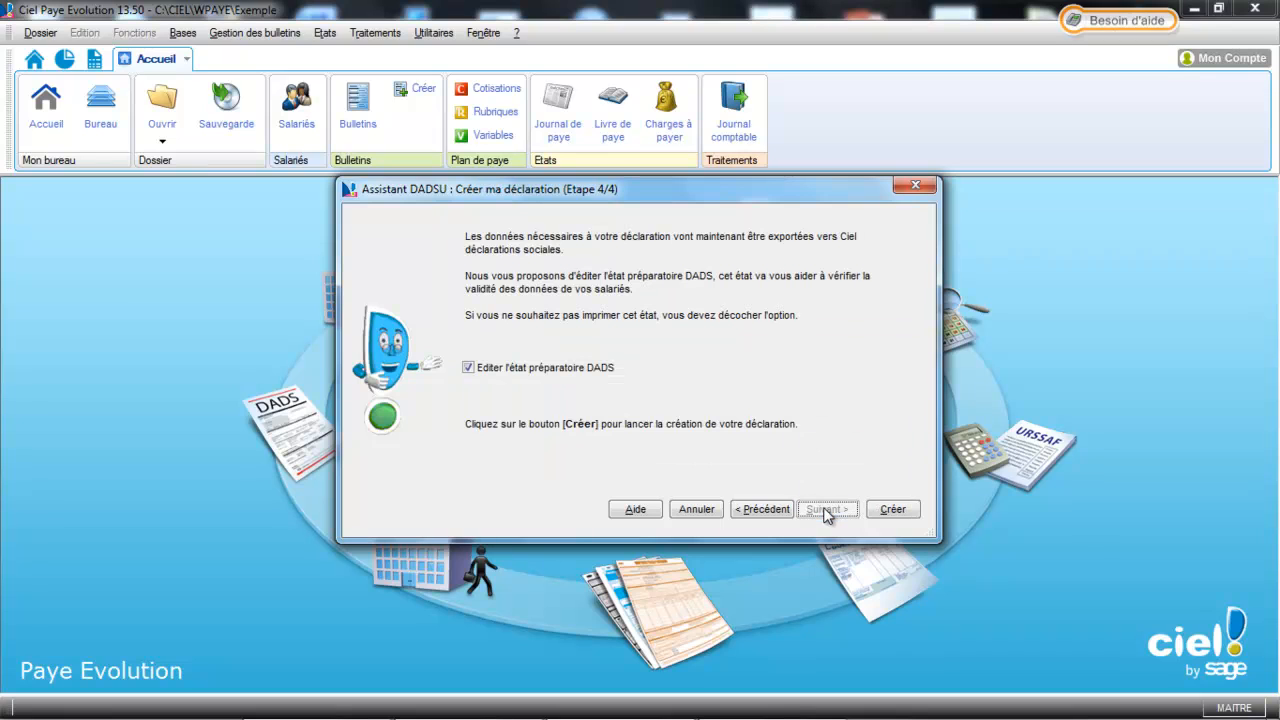
# Create the complete Norme 2013 DADS-U without the DADS preparatory report and select it
pyautogui.click(532, 375)
pyautogui.click(890, 508)
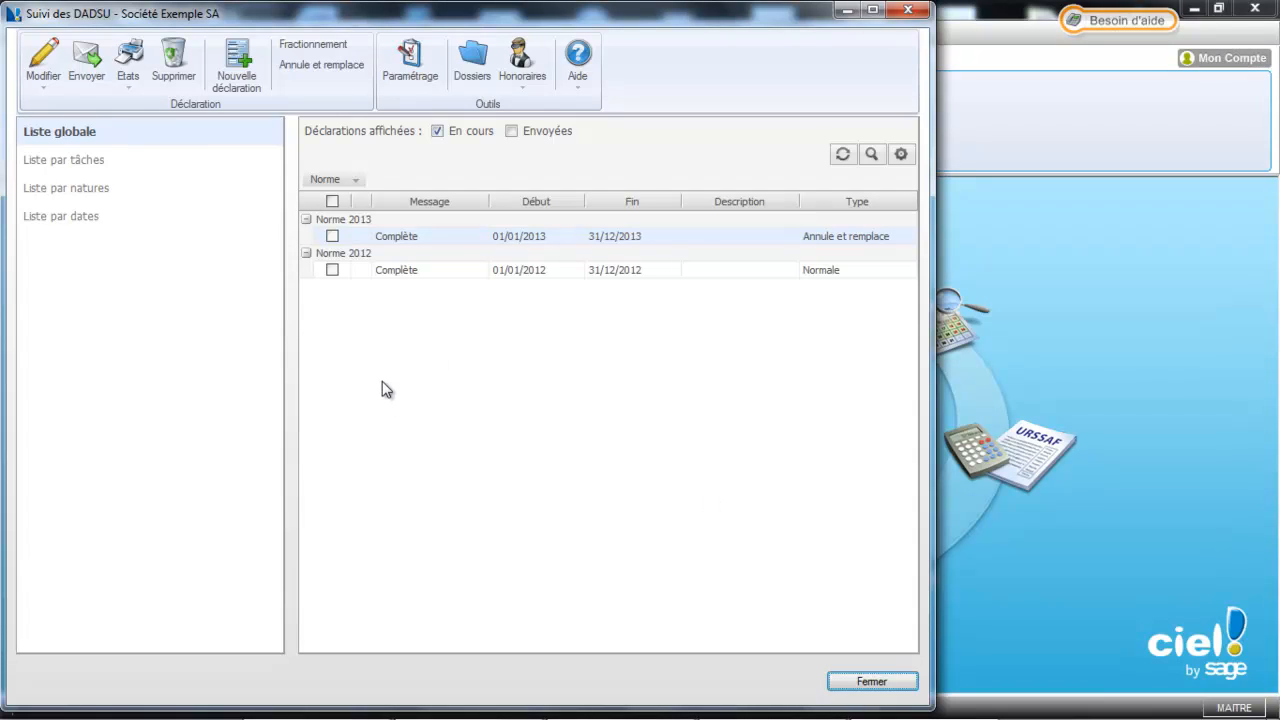
pyautogui.click(332, 236)
# Set beneficiary AVOCAT REUNIS's Profession/qualité to JURIDIQUE and save it
pyautogui.click(528, 83)
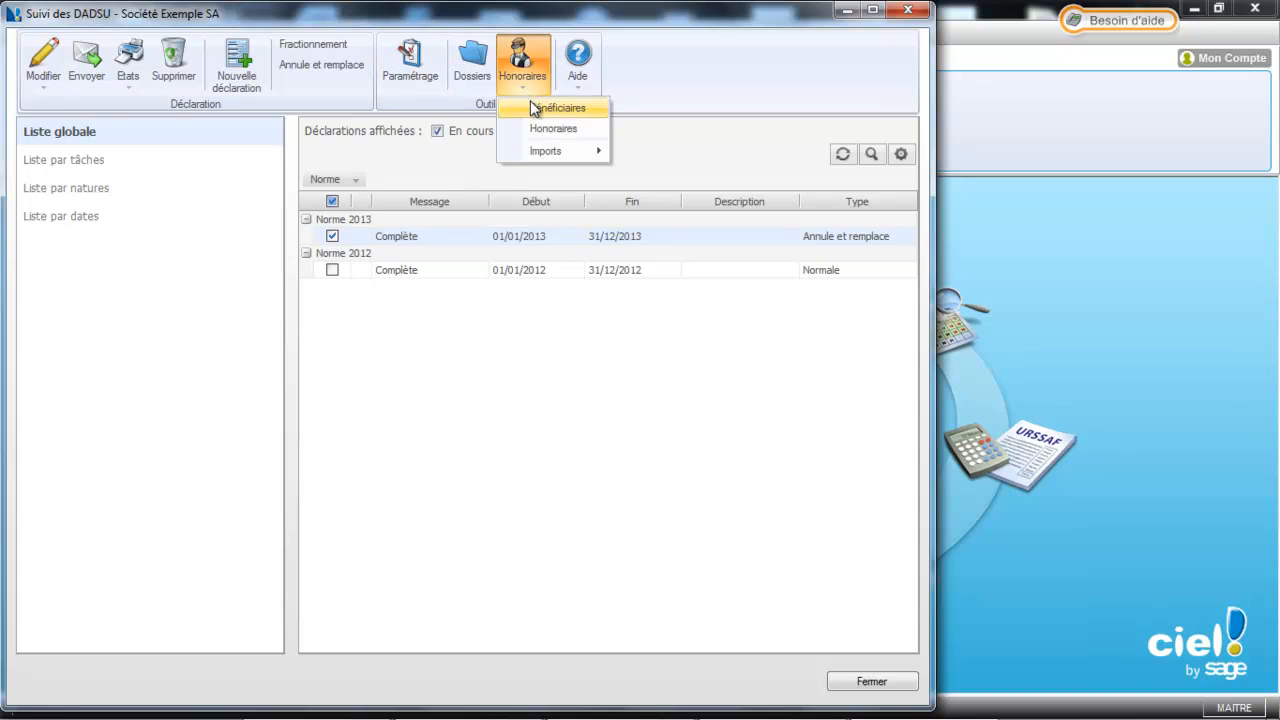
pyautogui.click(533, 107)
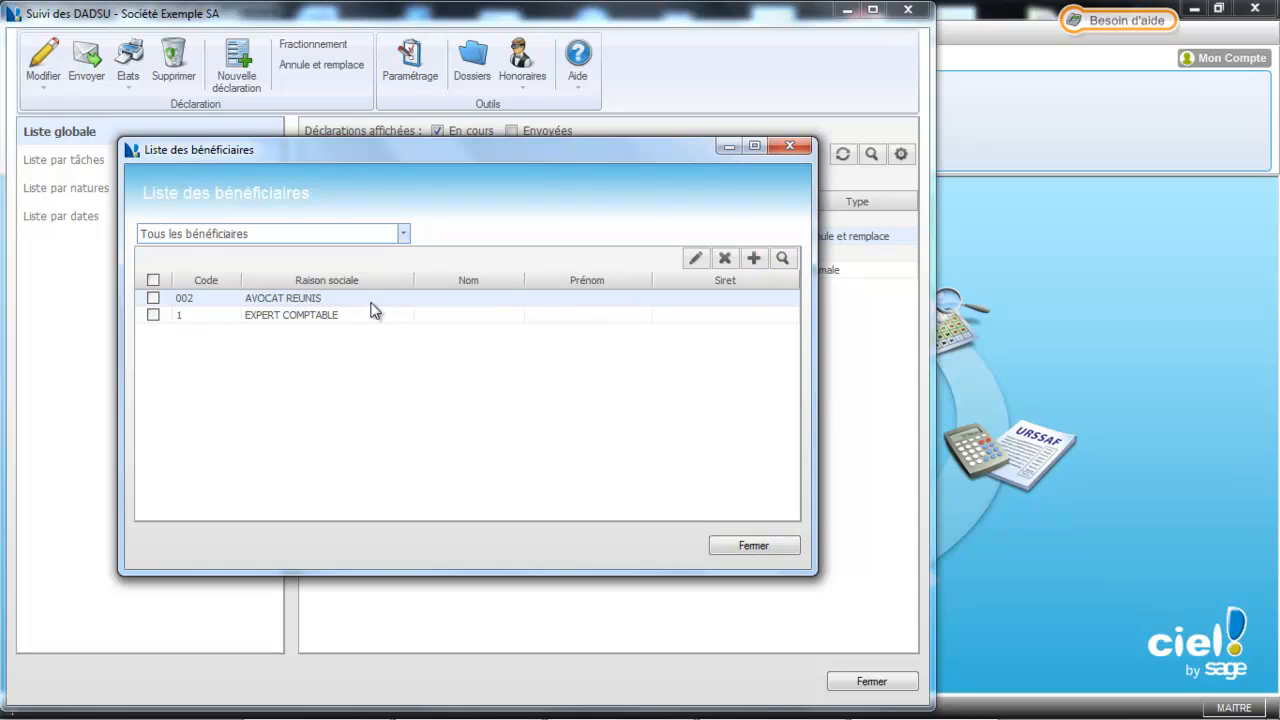
pyautogui.click(696, 260)
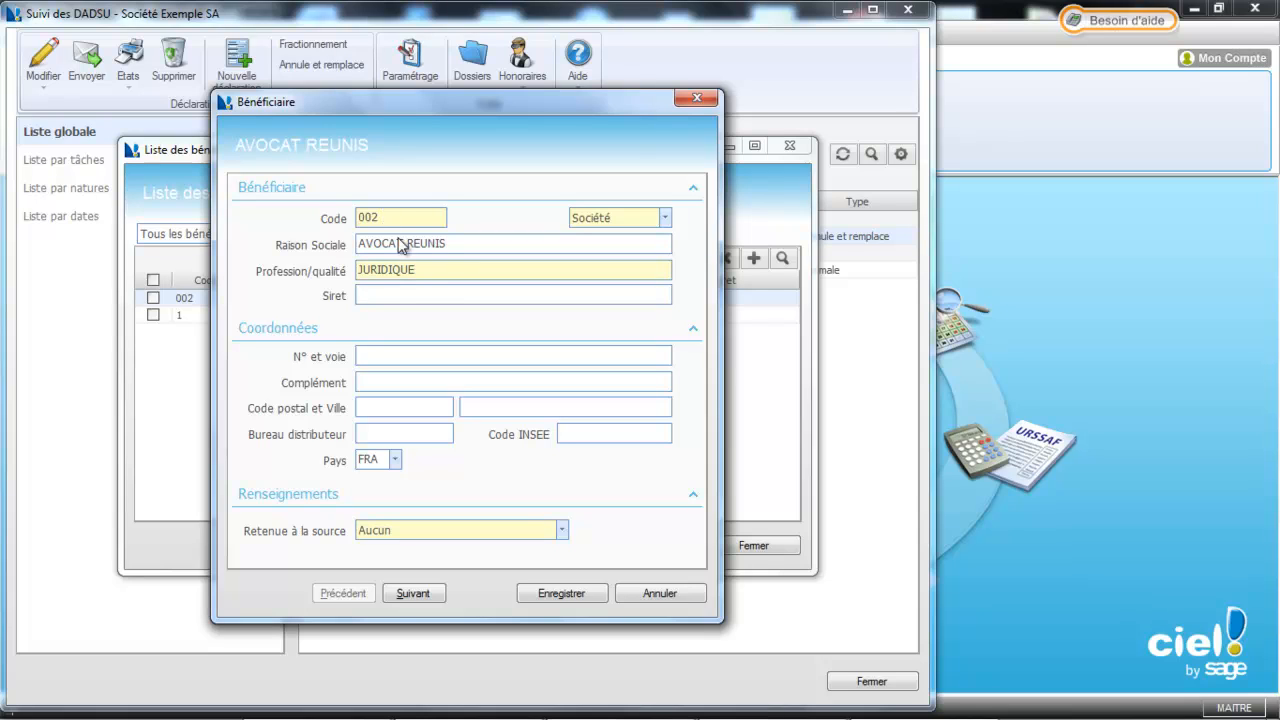
pyautogui.write('E')
pyautogui.click(566, 594)
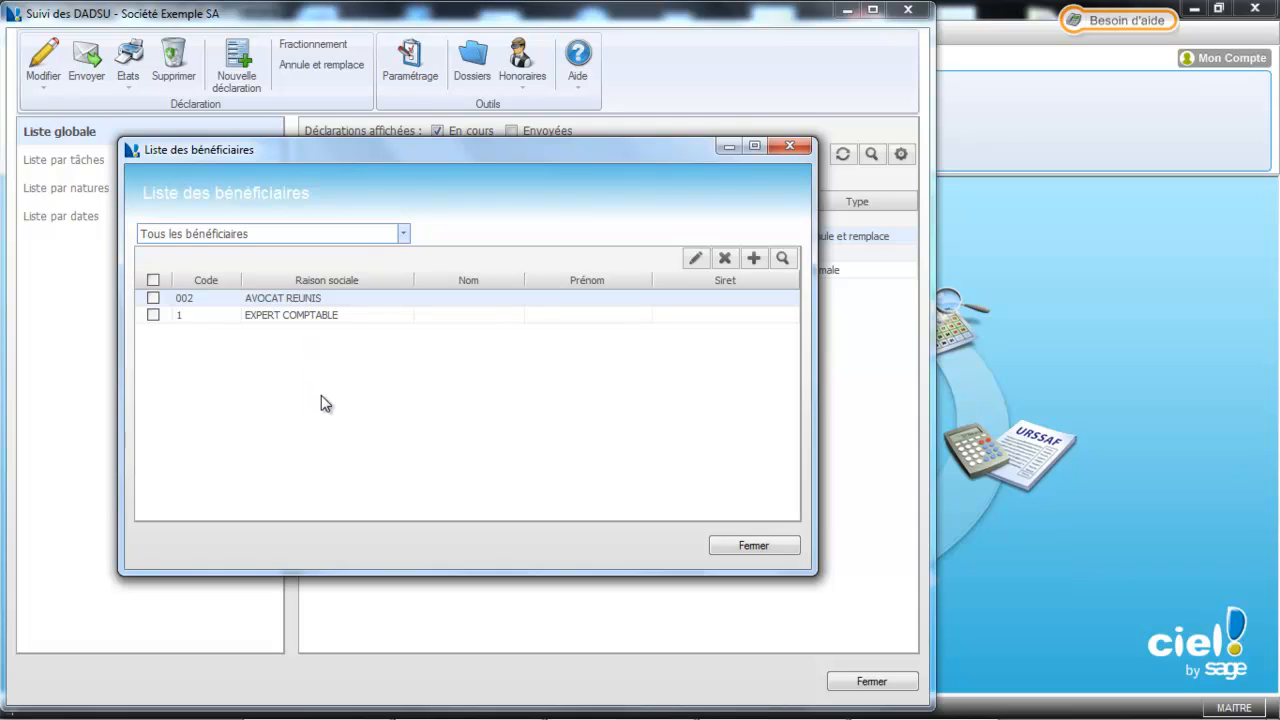
pyautogui.click(759, 545)
pyautogui.click(527, 85)
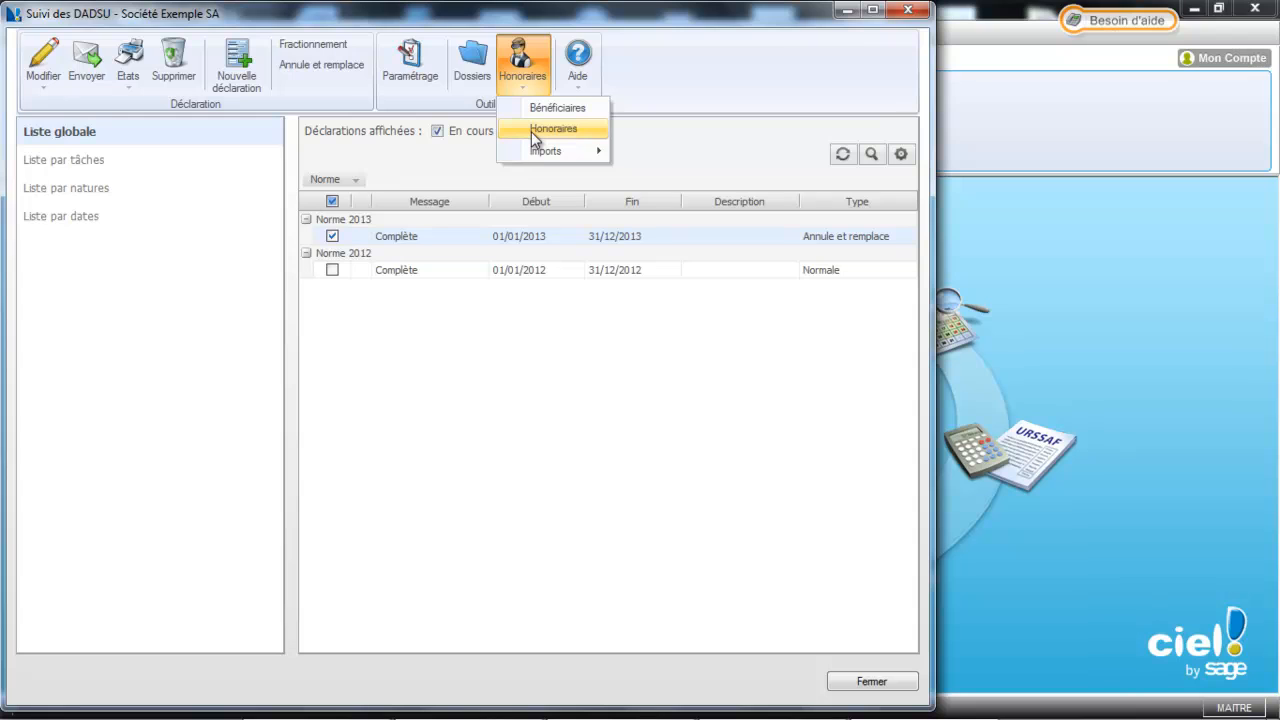
# Open the 2013 fees list and discard a new blank fee entry without saving
pyautogui.click(531, 131)
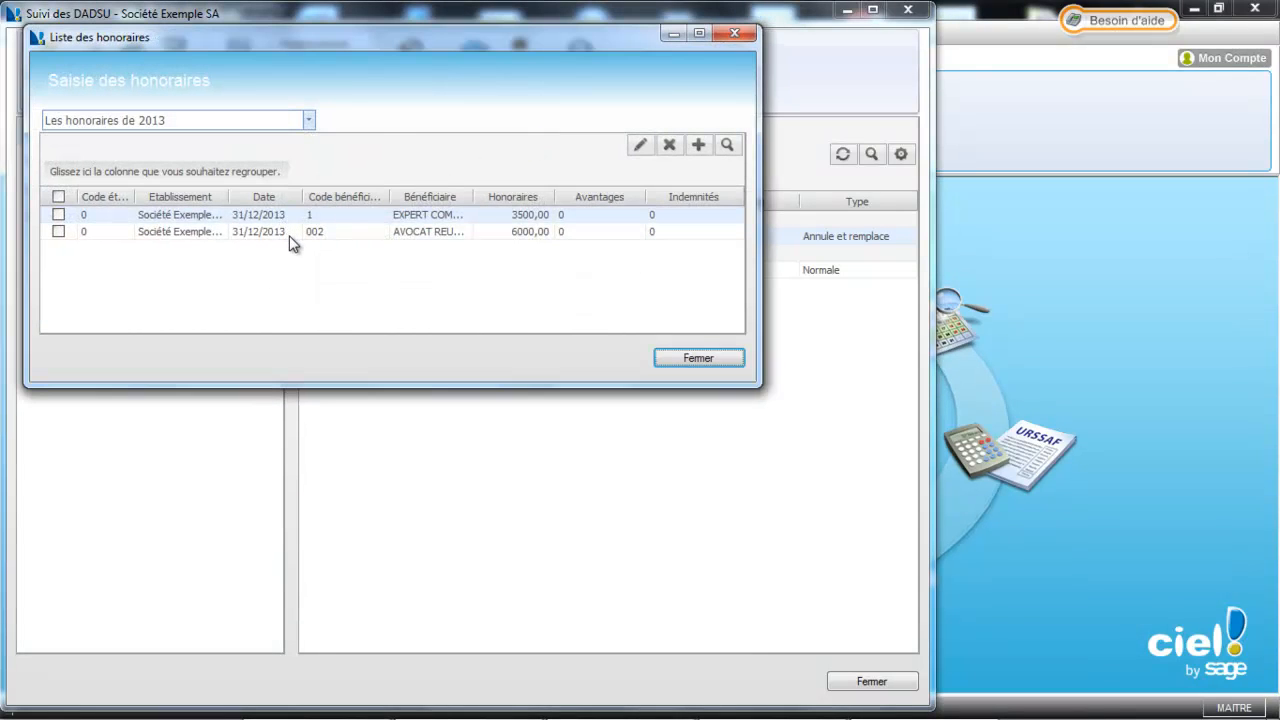
pyautogui.click(289, 236)
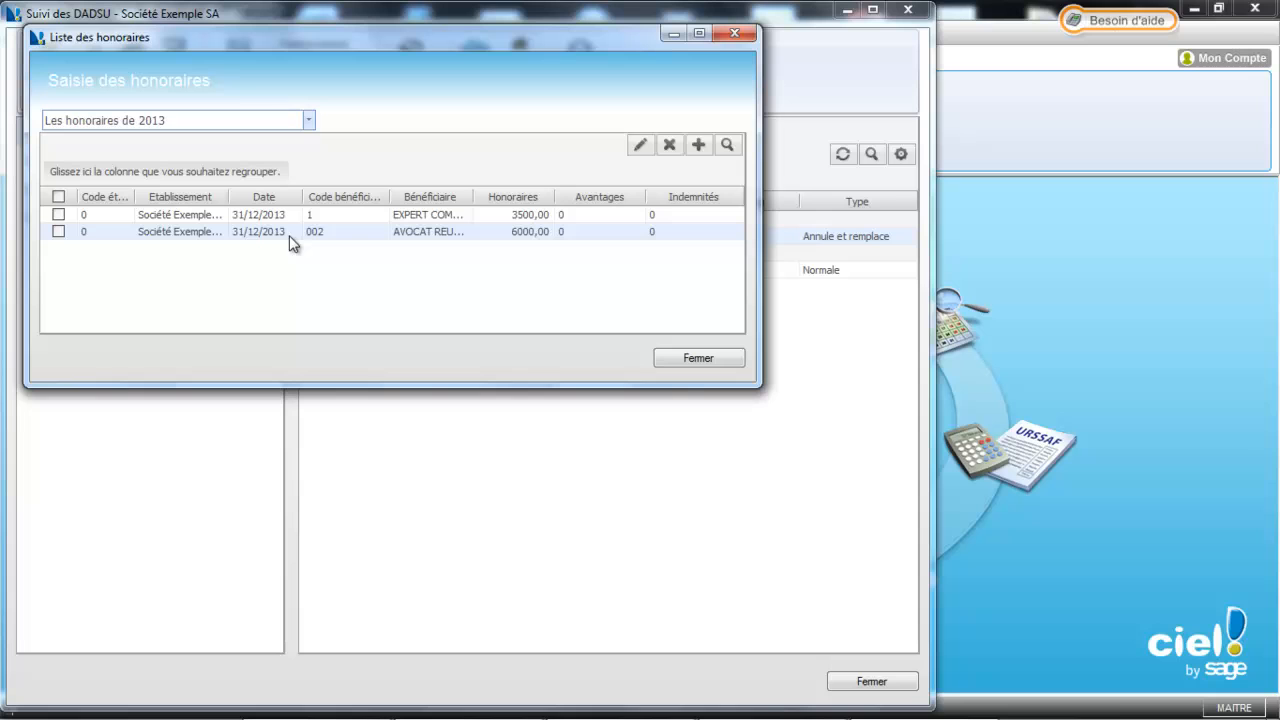
pyautogui.click(700, 150)
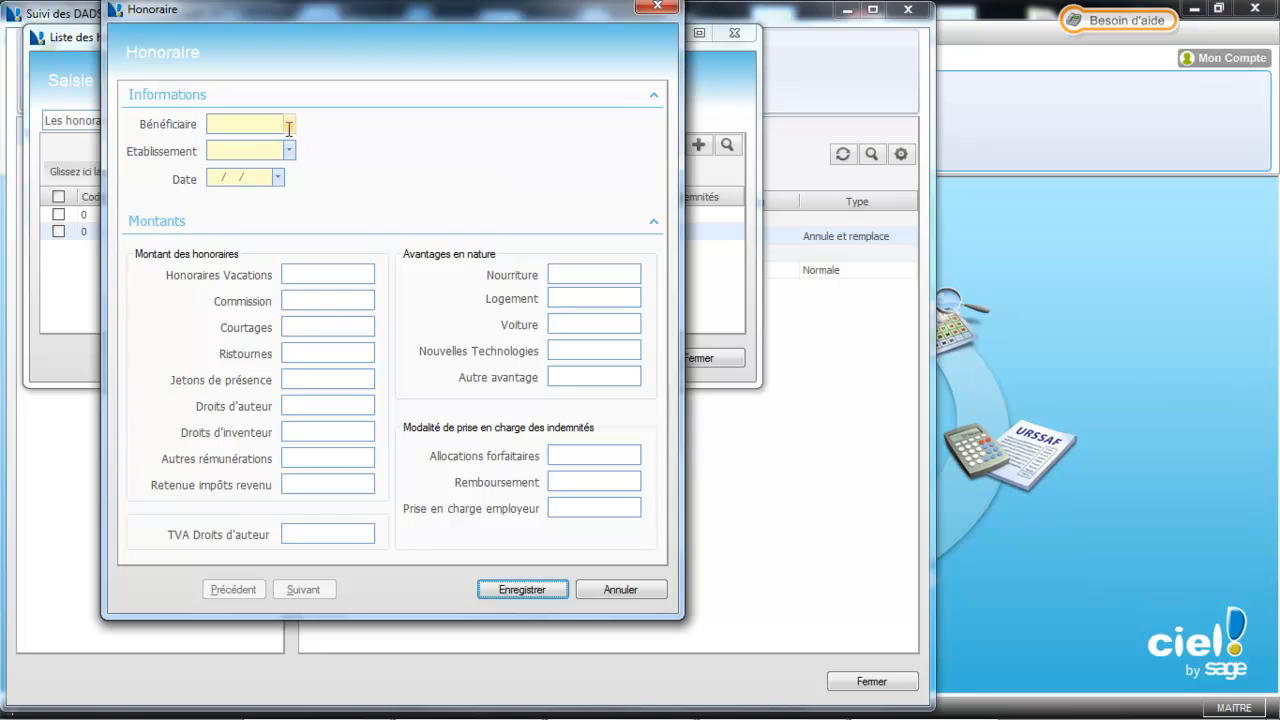
pyautogui.click(640, 587)
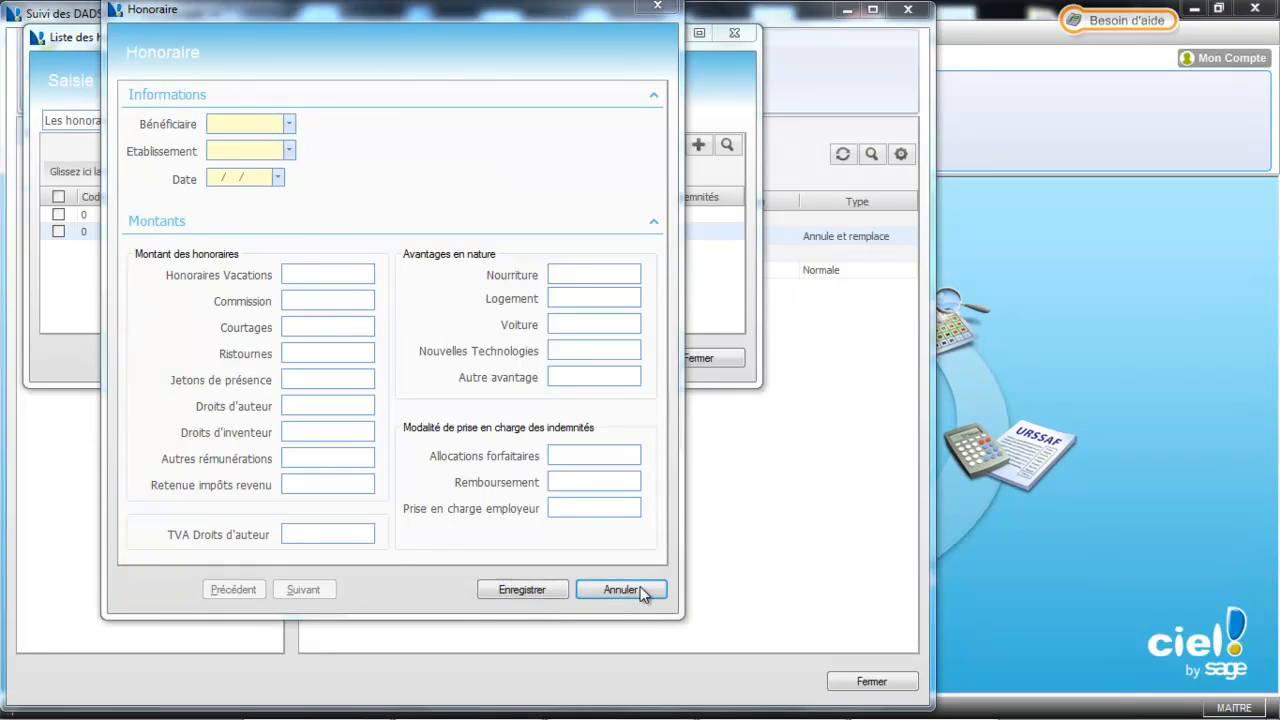
pyautogui.click(692, 426)
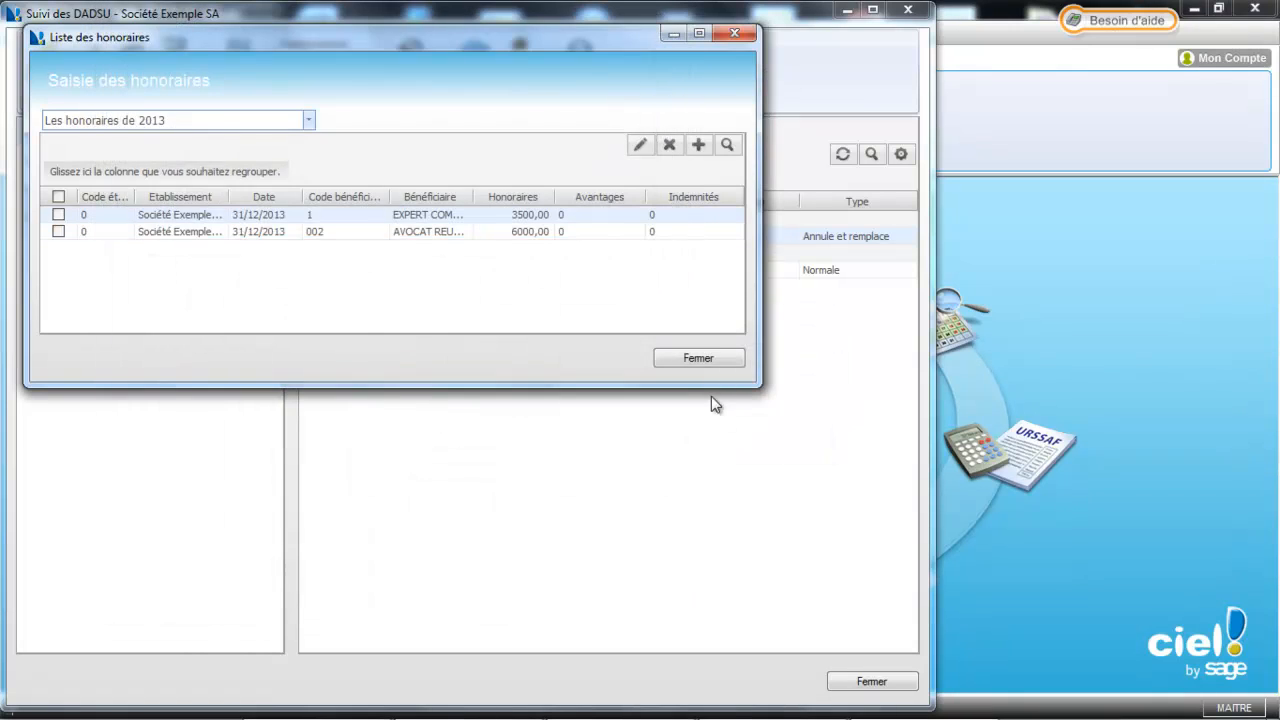
# Try switching the first fee to beneficiary 002, dismiss the duplicate error, discard changes, close the fee list
pyautogui.click(640, 145)
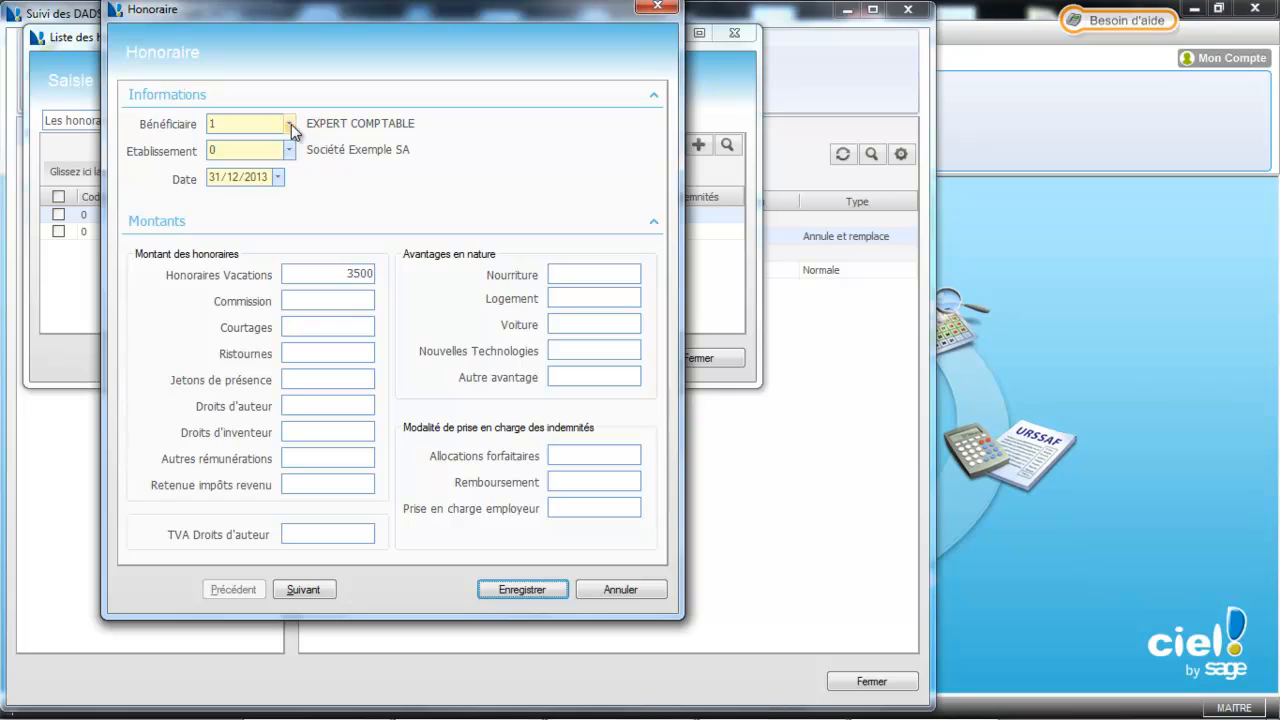
pyautogui.click(289, 125)
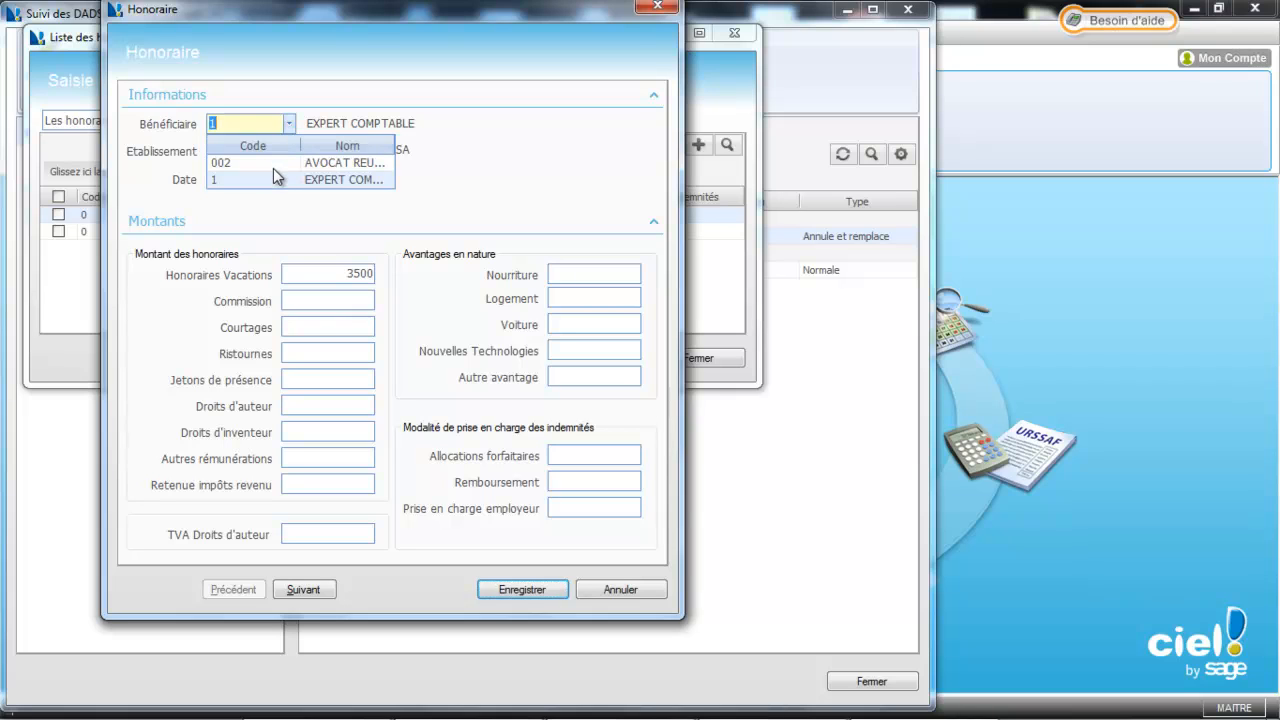
pyautogui.click(273, 166)
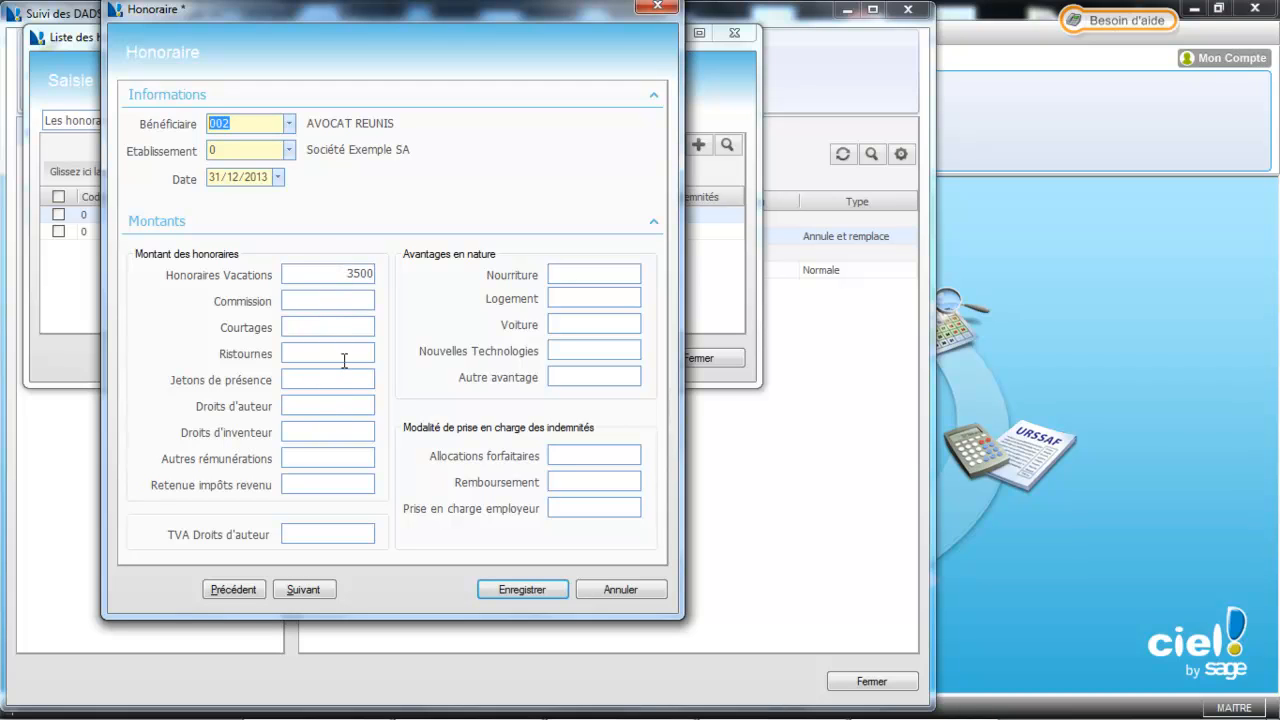
pyautogui.click(522, 590)
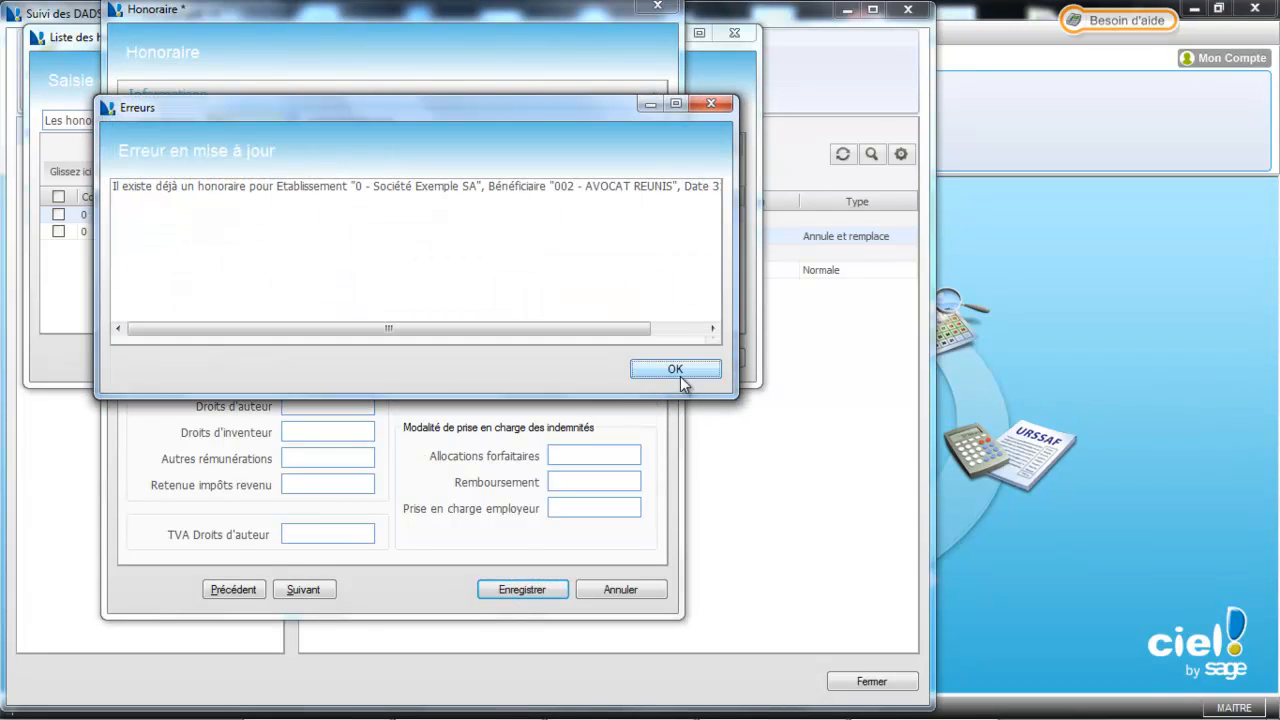
pyautogui.click(684, 368)
pyautogui.click(640, 590)
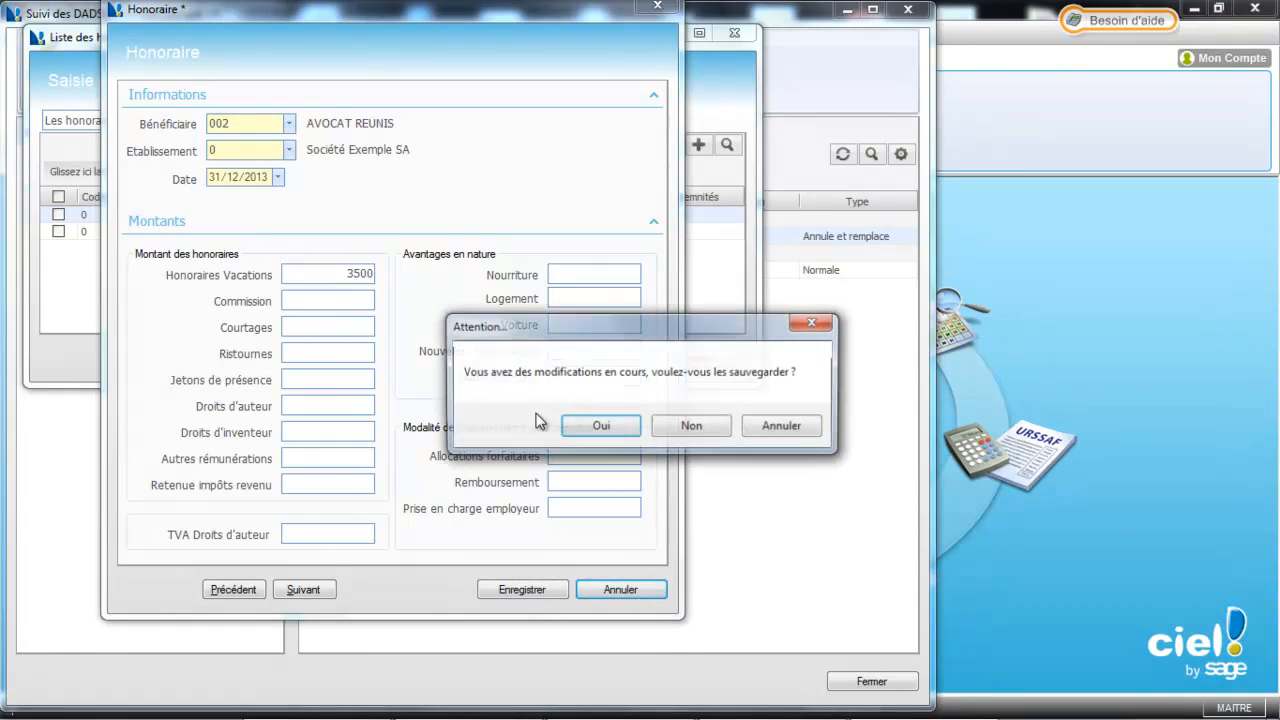
pyautogui.click(669, 420)
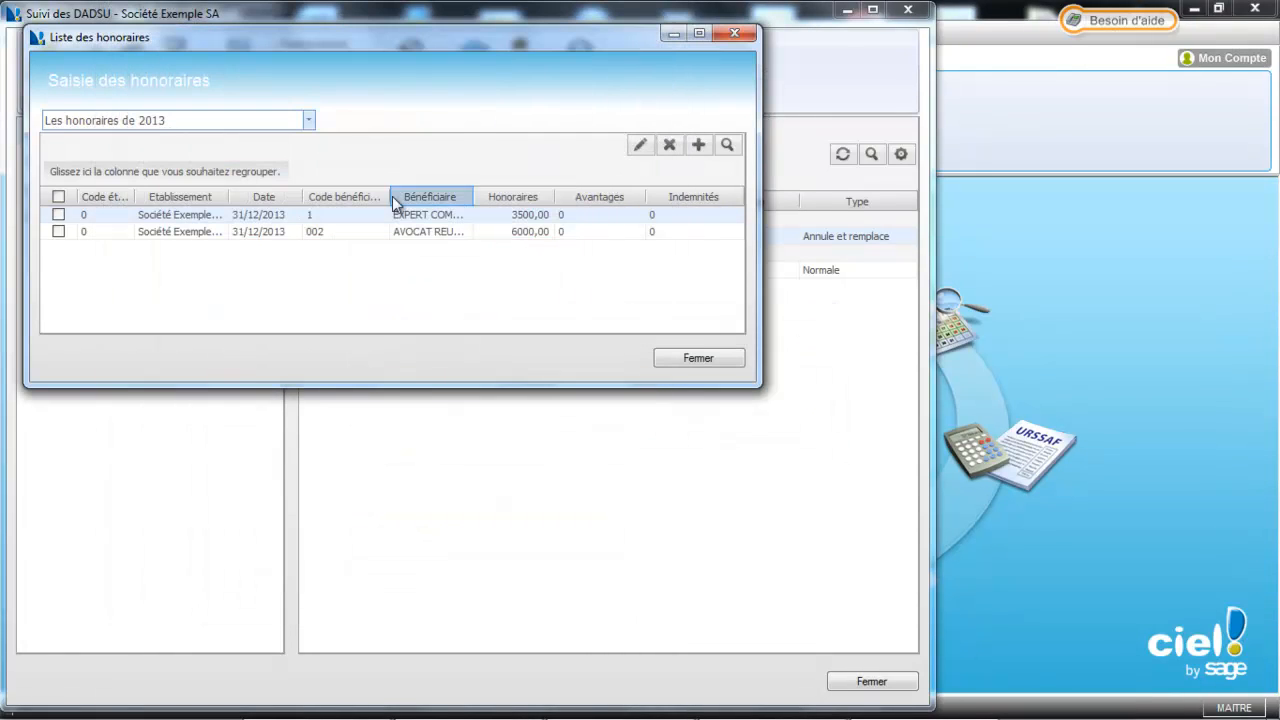
pyautogui.click(677, 358)
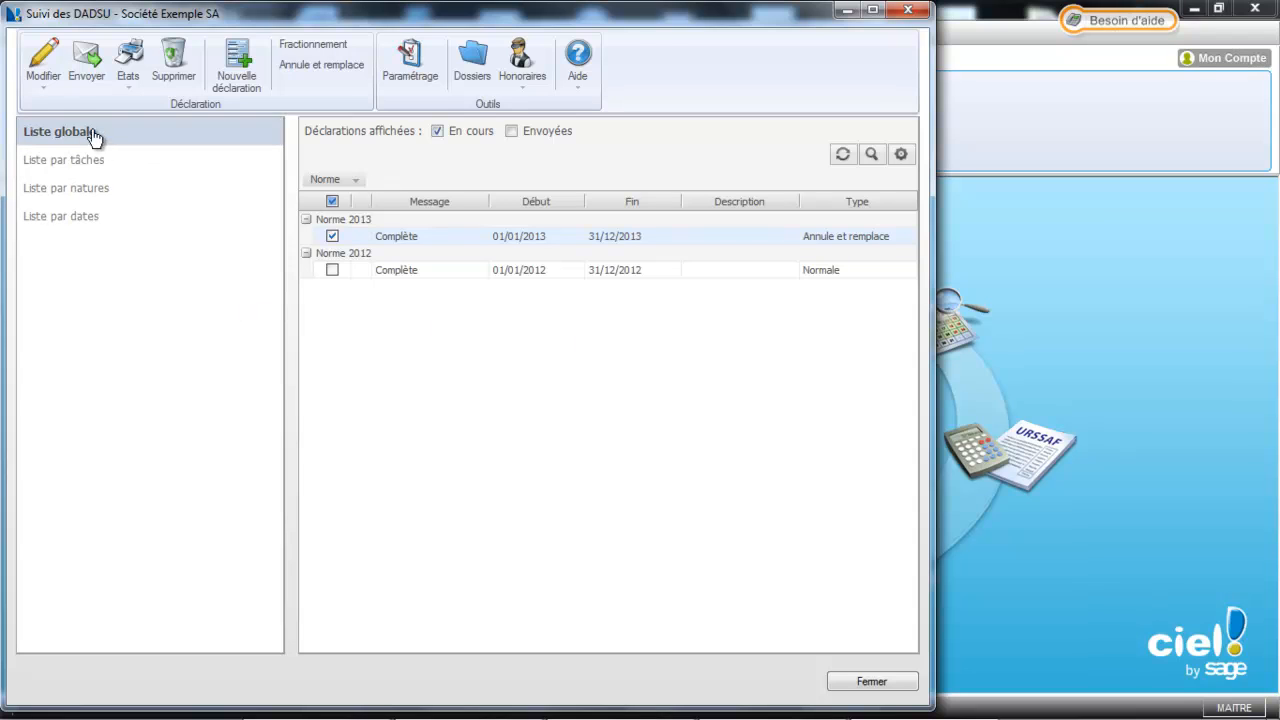
# Open the complete 2013 DADS-U in the Modifier Assistant editor
pyautogui.click(47, 84)
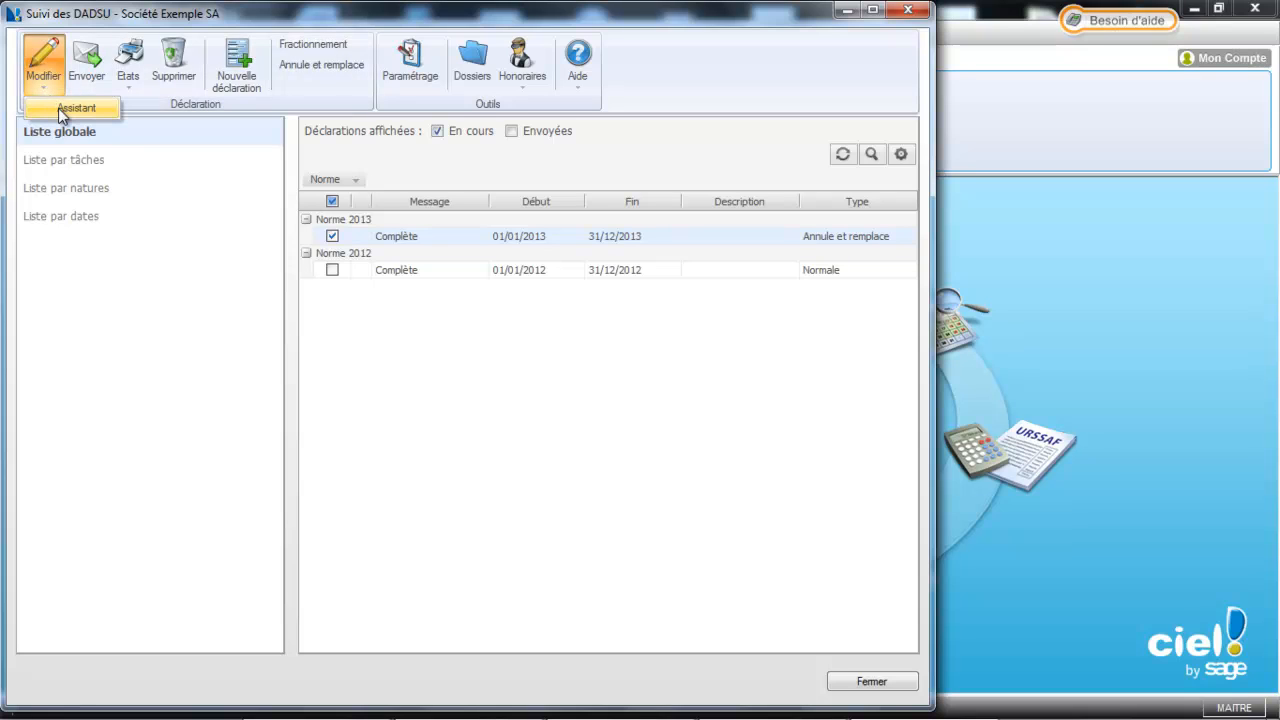
pyautogui.click(58, 108)
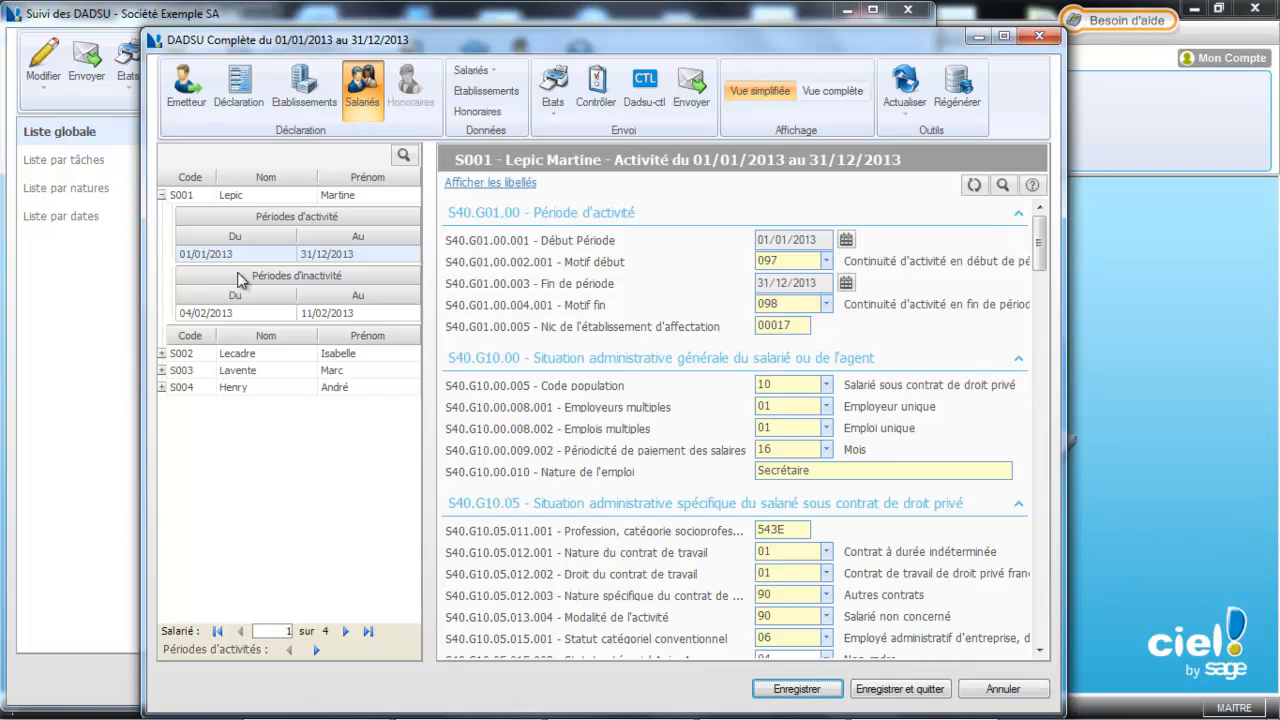
# Maximize the declaration window, collapse employee S001, and run a control reporting 'Aucune erreur'
pyautogui.click(1004, 37)
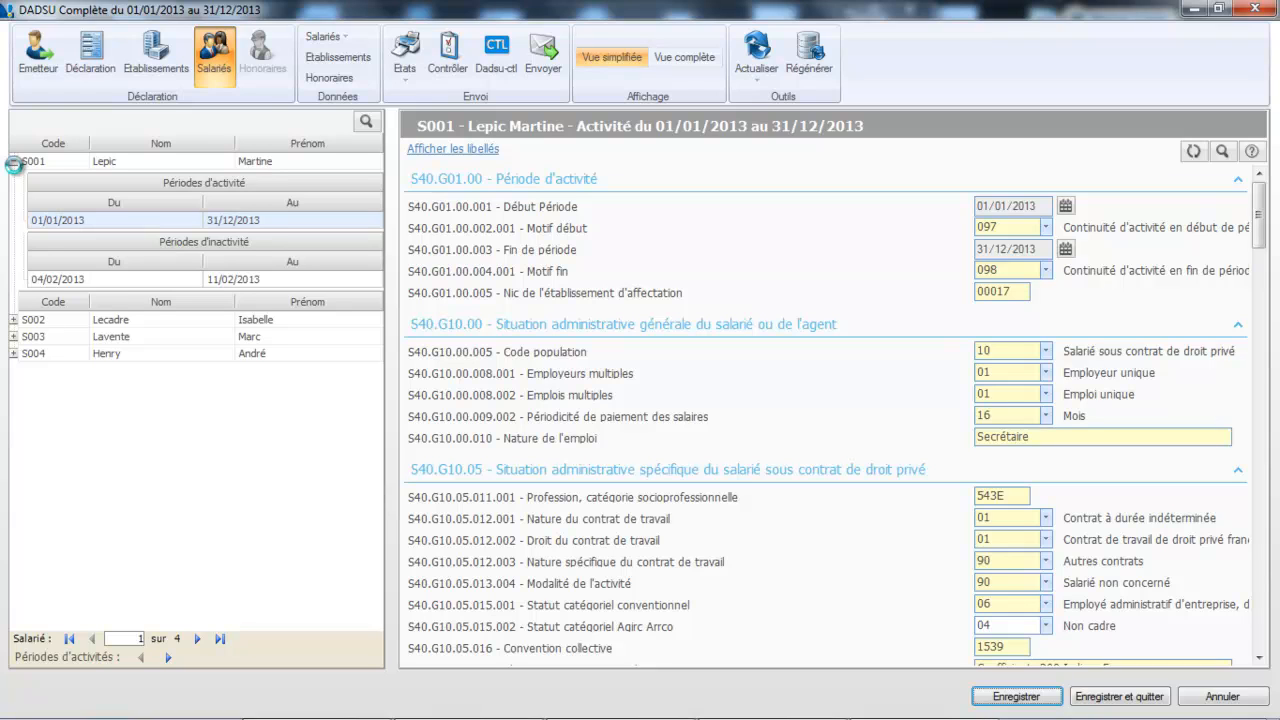
pyautogui.click(14, 164)
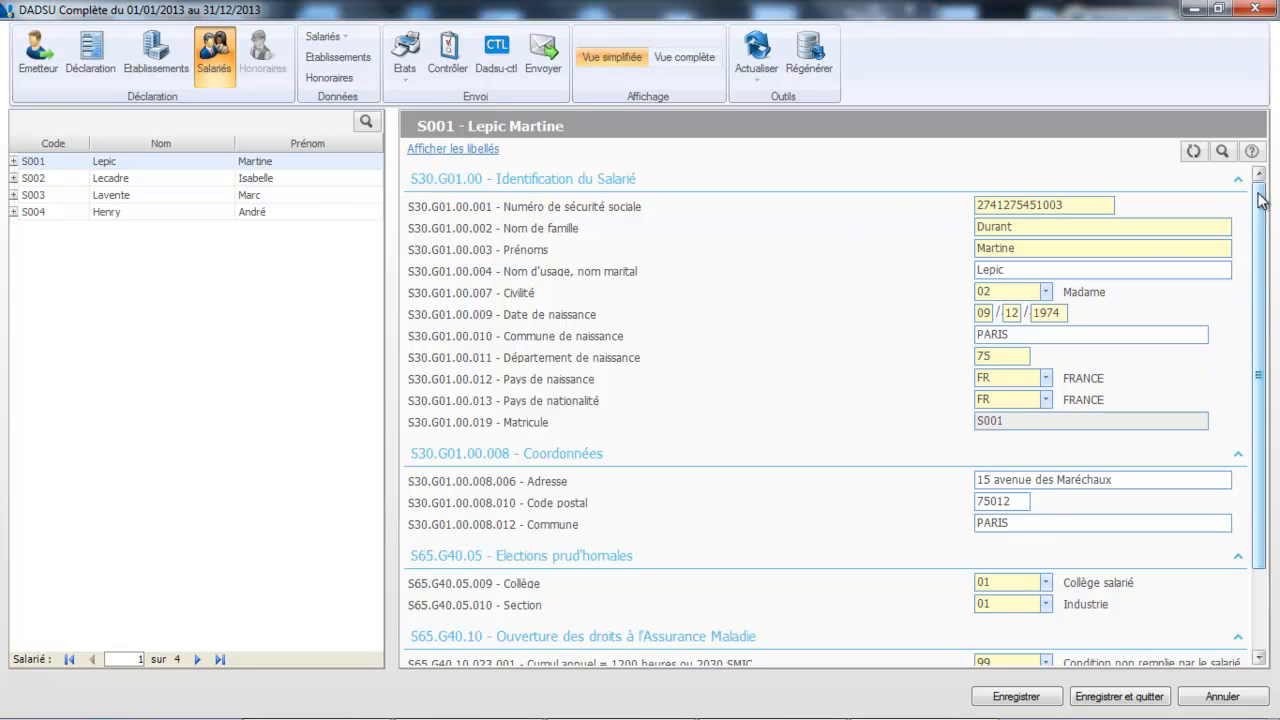
pyautogui.scroll(-2, 1260, 194)
pyautogui.scroll(2, 1262, 327)
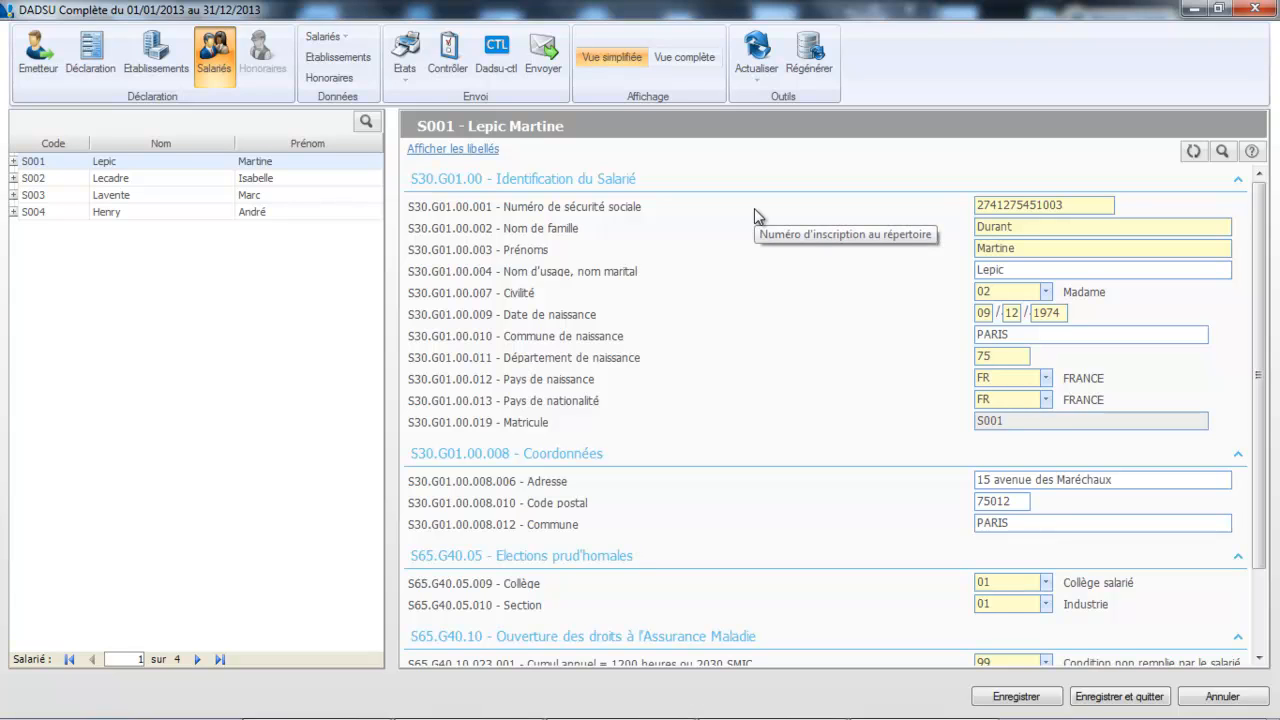
pyautogui.click(446, 68)
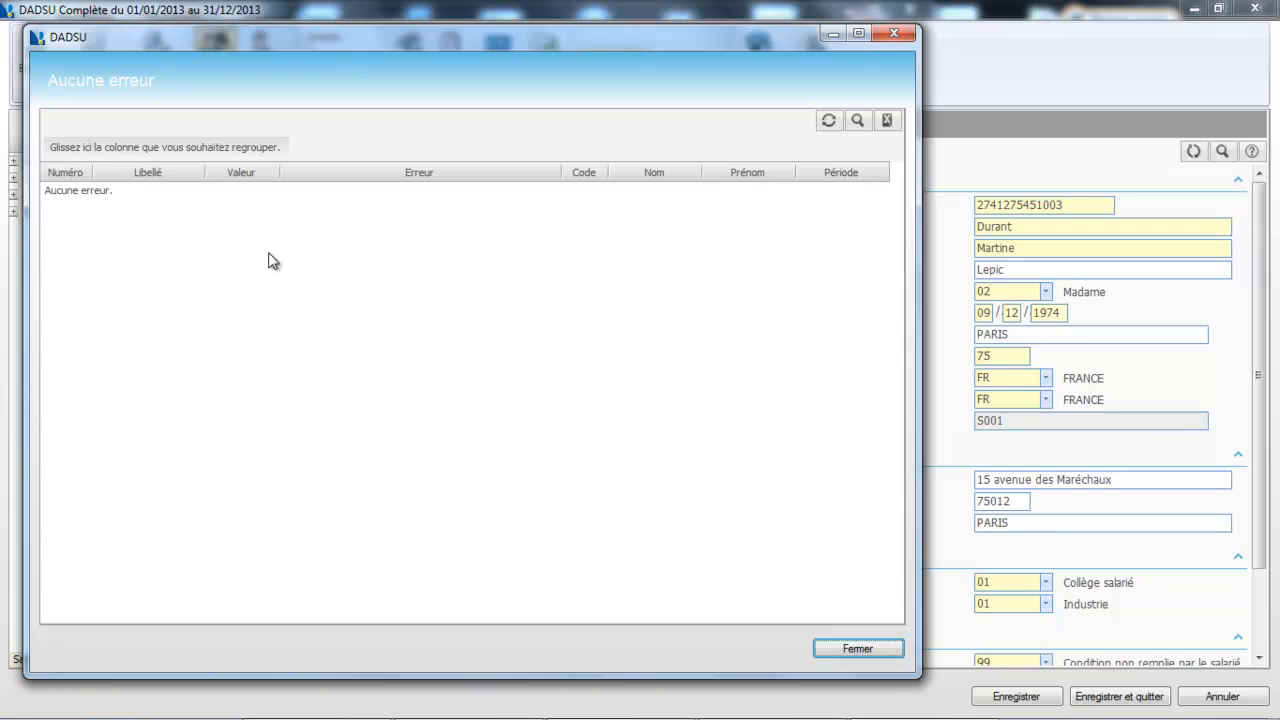
pyautogui.click(872, 652)
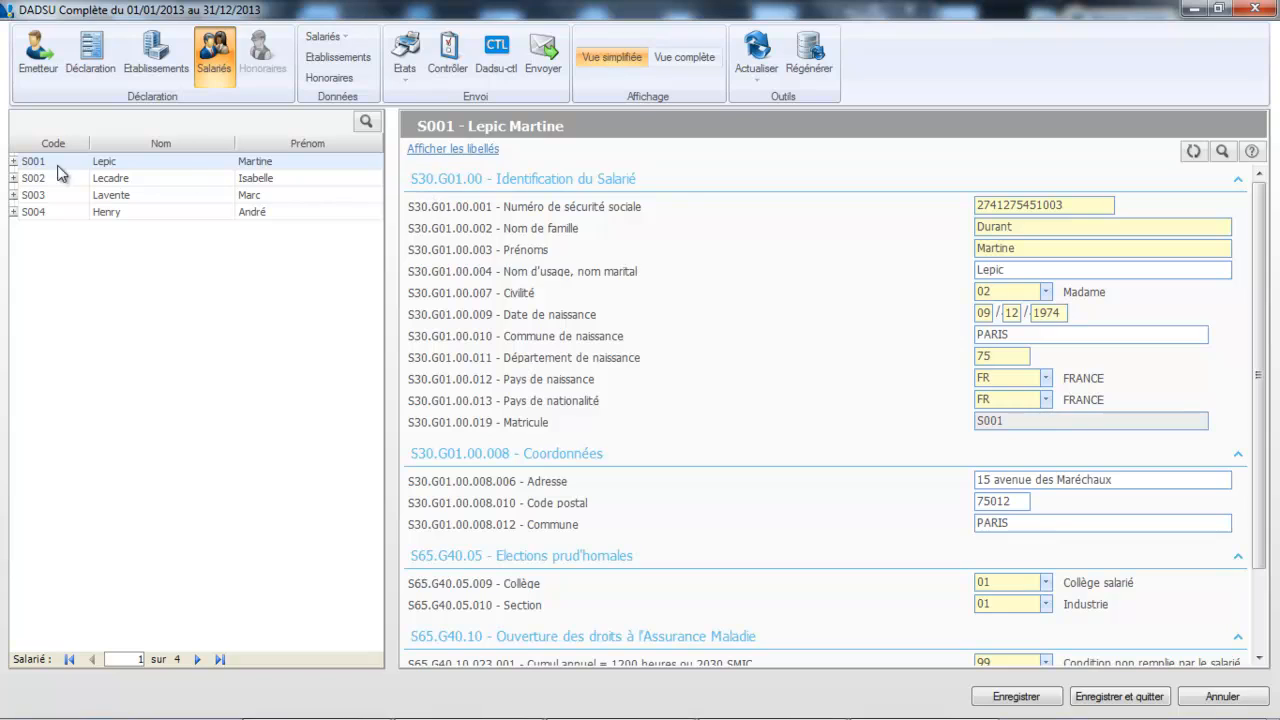
# Expand S001, review its 2013 activity period bases, then open its February 2013 sick-leave period
pyautogui.click(13, 162)
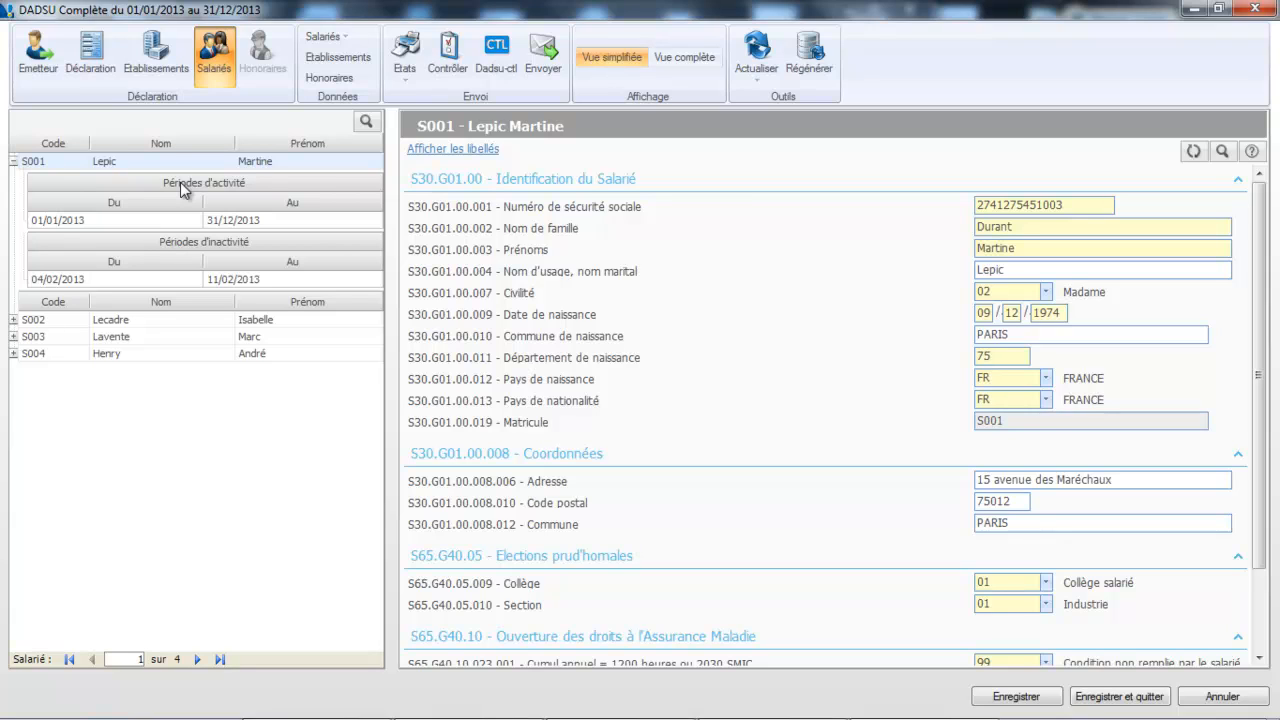
pyautogui.click(171, 221)
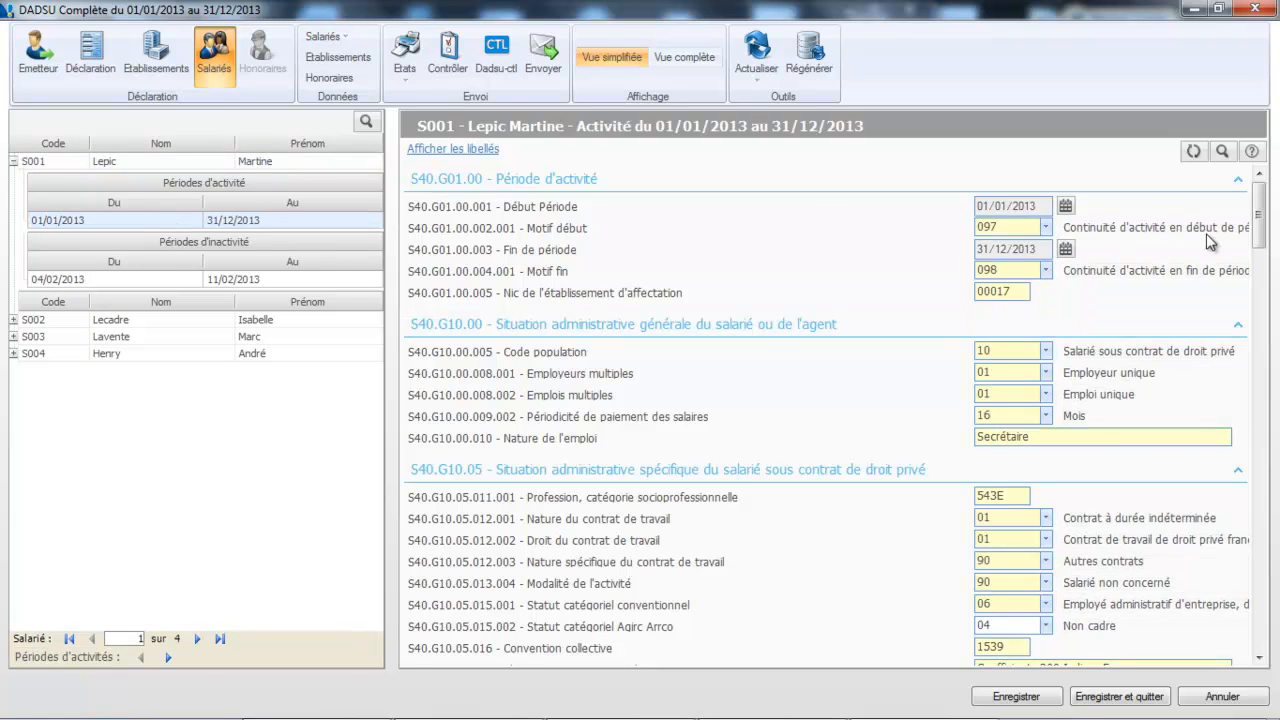
pyautogui.moveTo(1260, 218); pyautogui.dragTo(1260, 327)
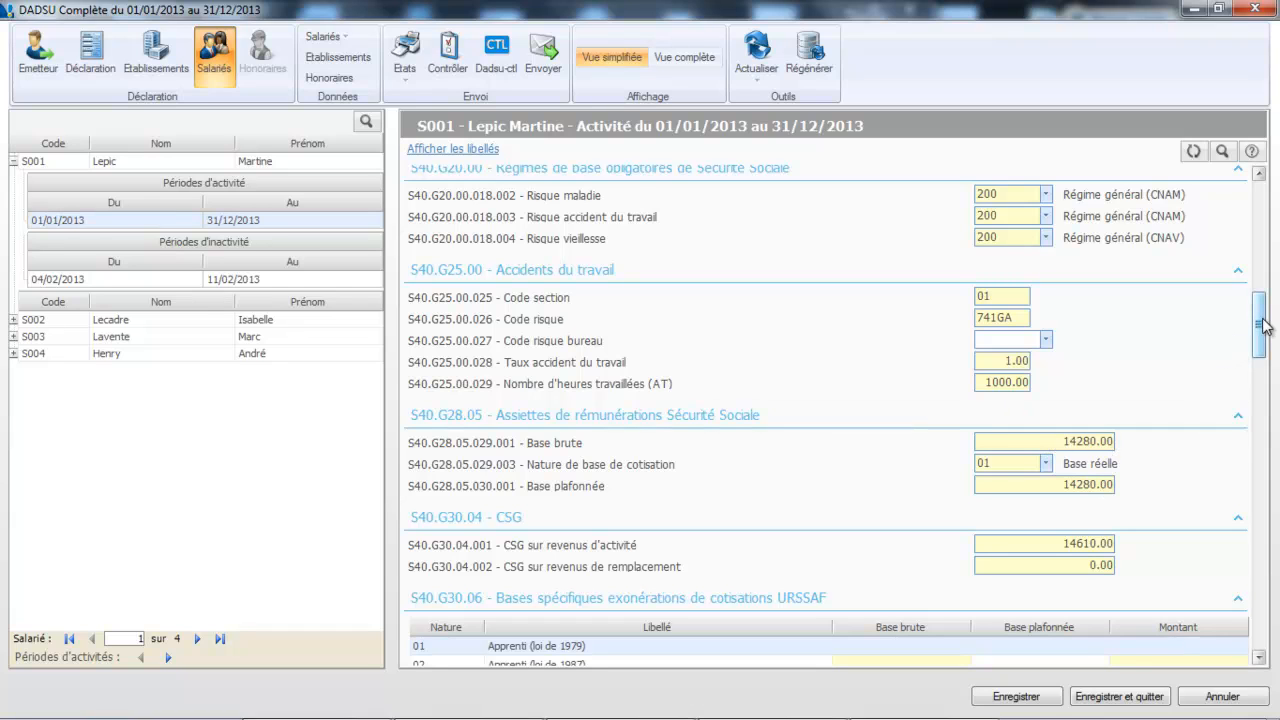
pyautogui.moveTo(1263, 325); pyautogui.dragTo(1260, 350)
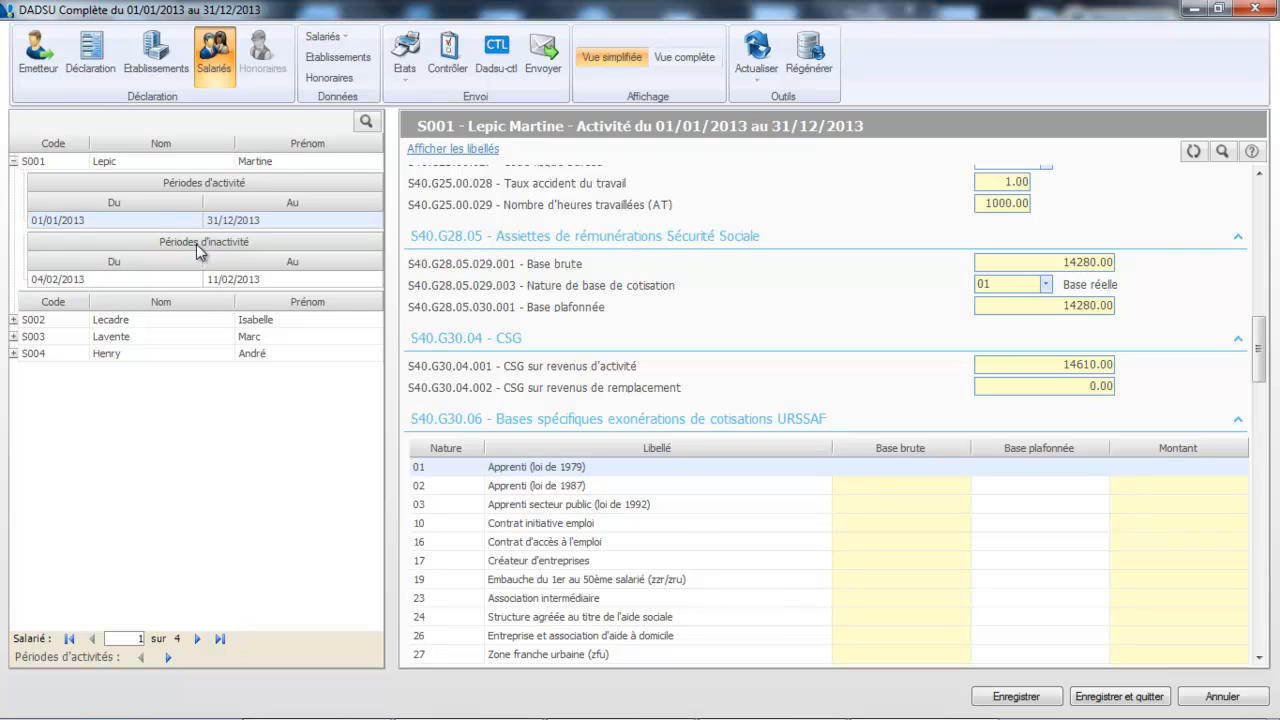
pyautogui.click(187, 277)
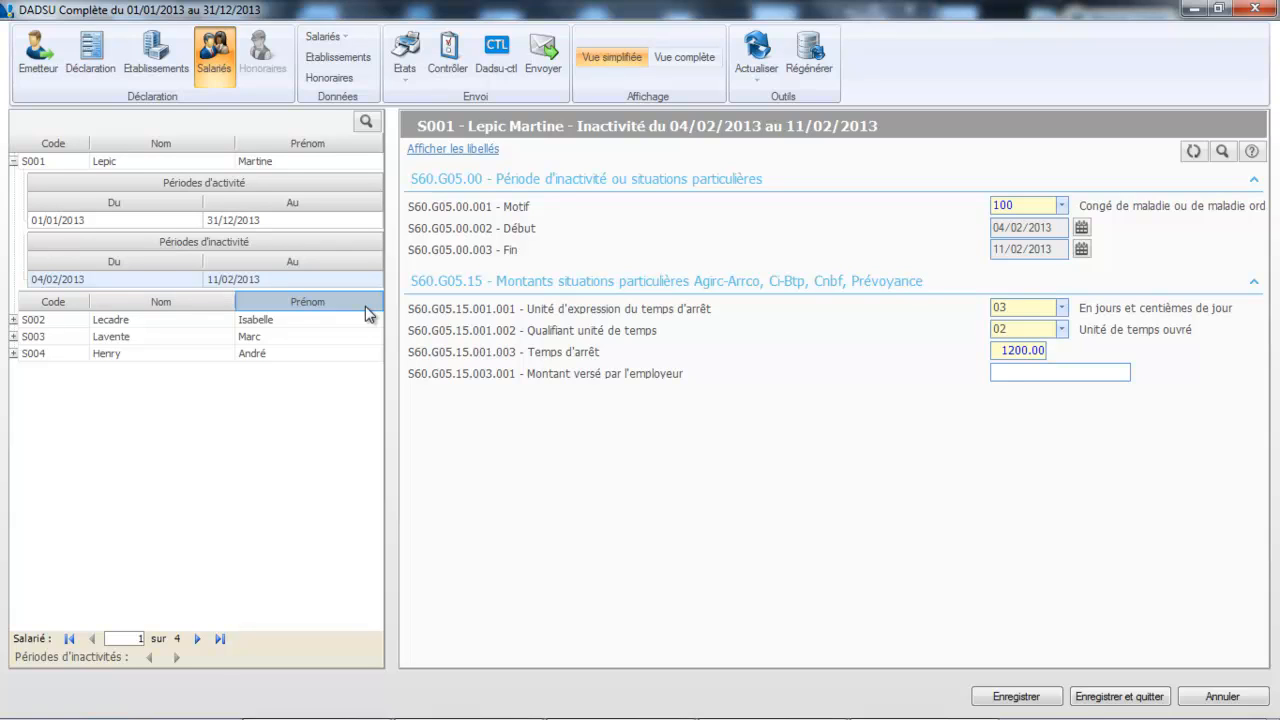
# Move the fees for beneficiaries 1 and 002 into the declared fees list
pyautogui.click(337, 78)
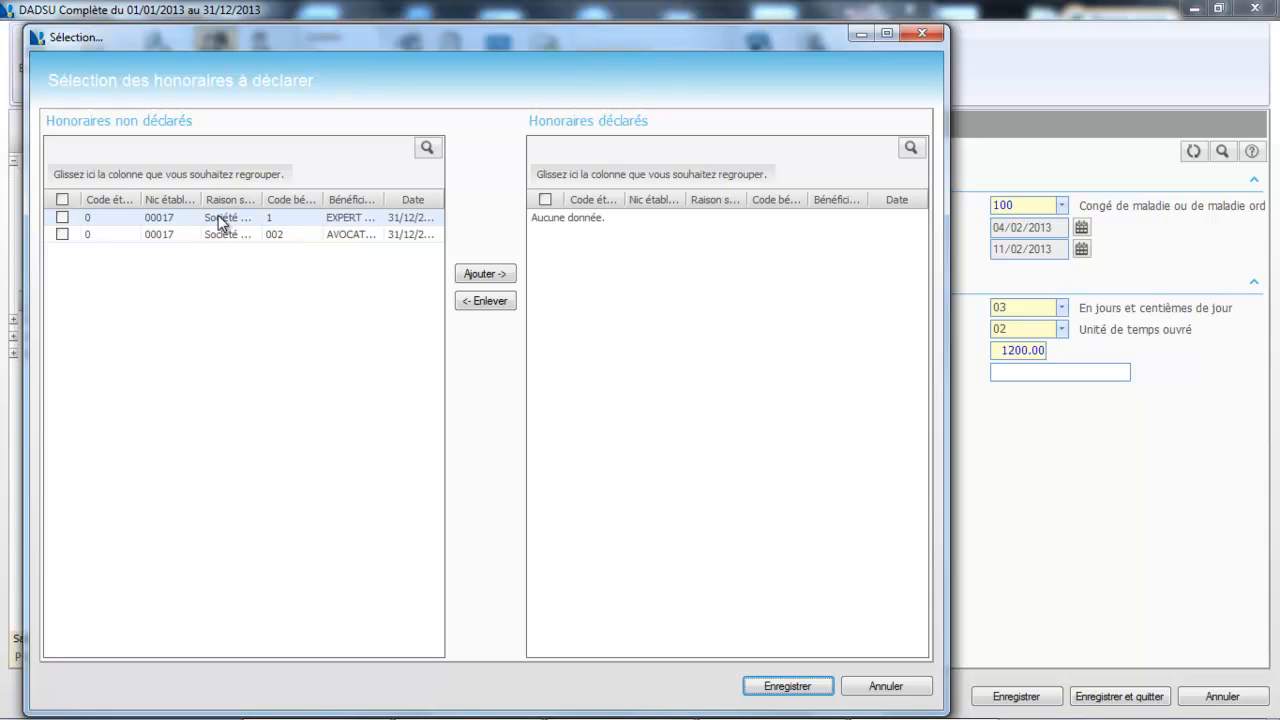
pyautogui.click(62, 218)
pyautogui.click(62, 234)
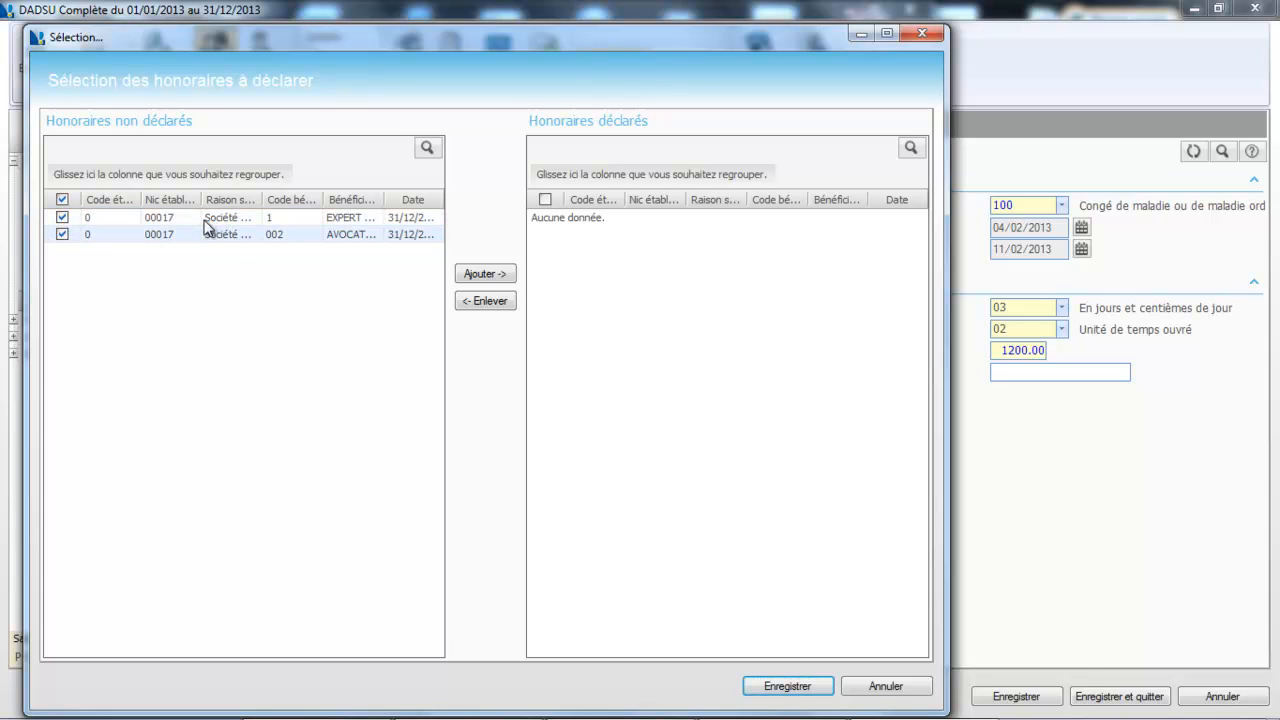
pyautogui.click(476, 280)
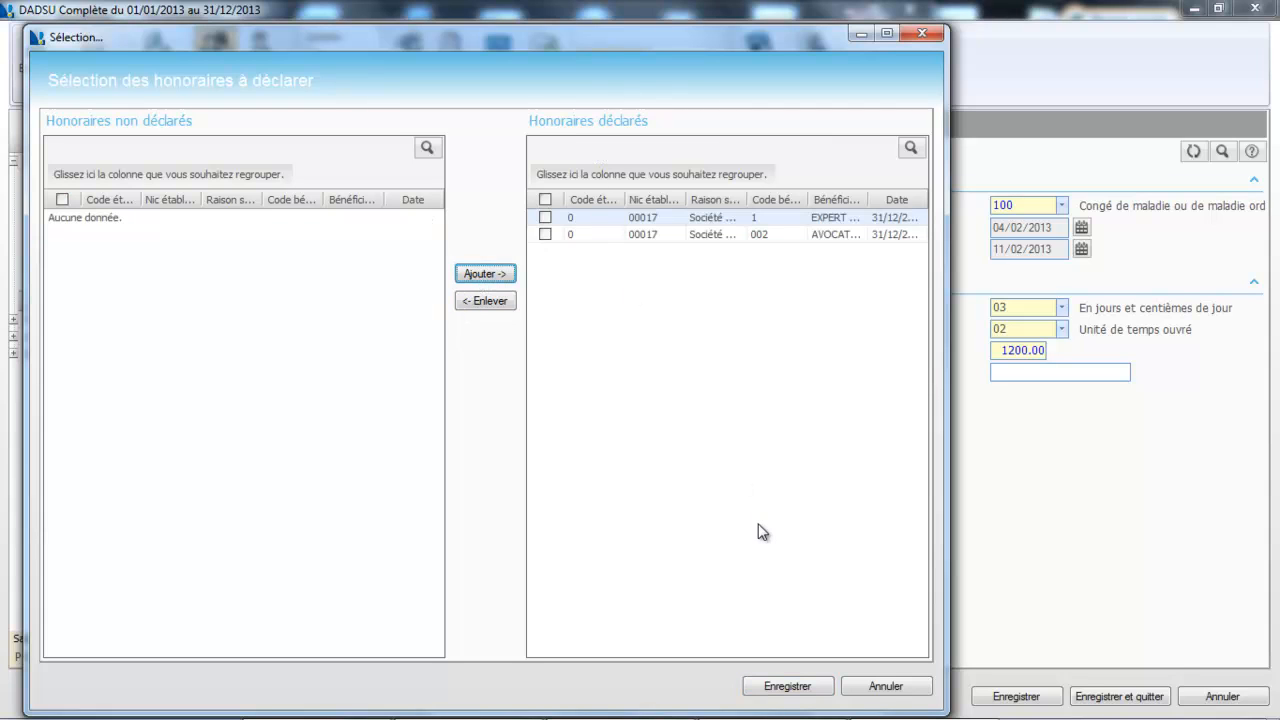
# Save the declared fees selection, confirm the declaration refresh, and run the control check
pyautogui.click(800, 687)
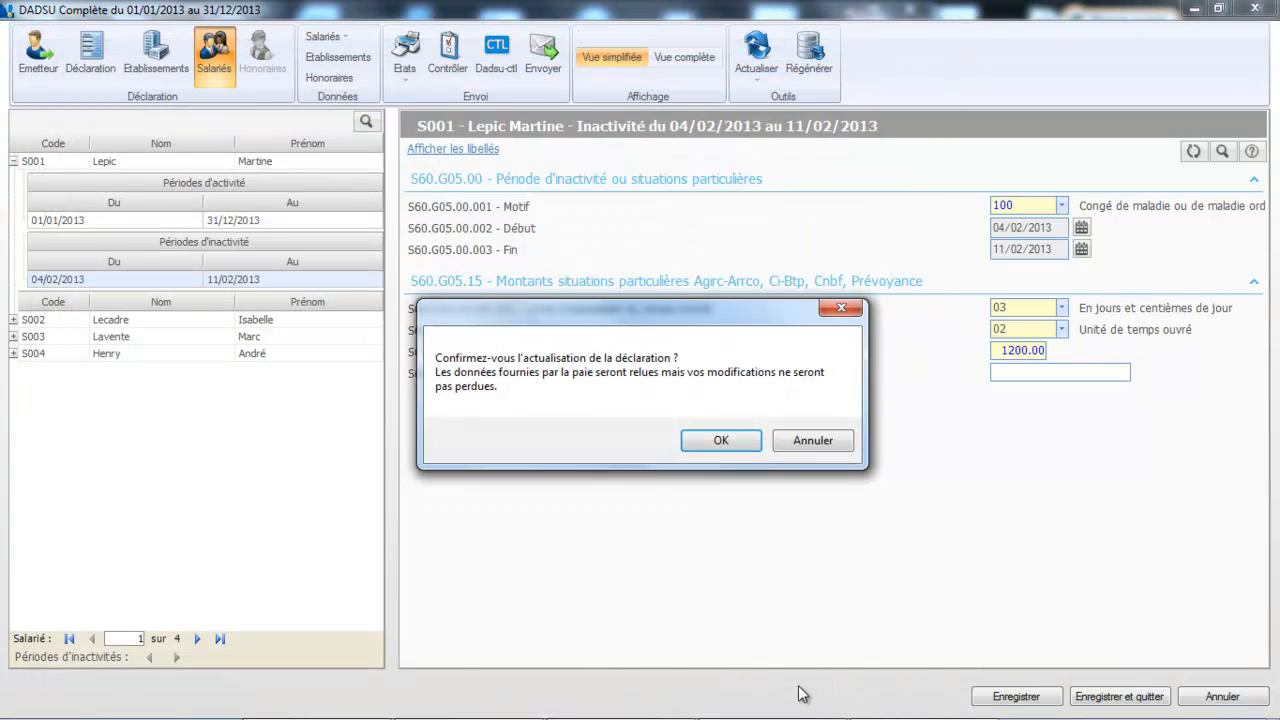
pyautogui.click(719, 441)
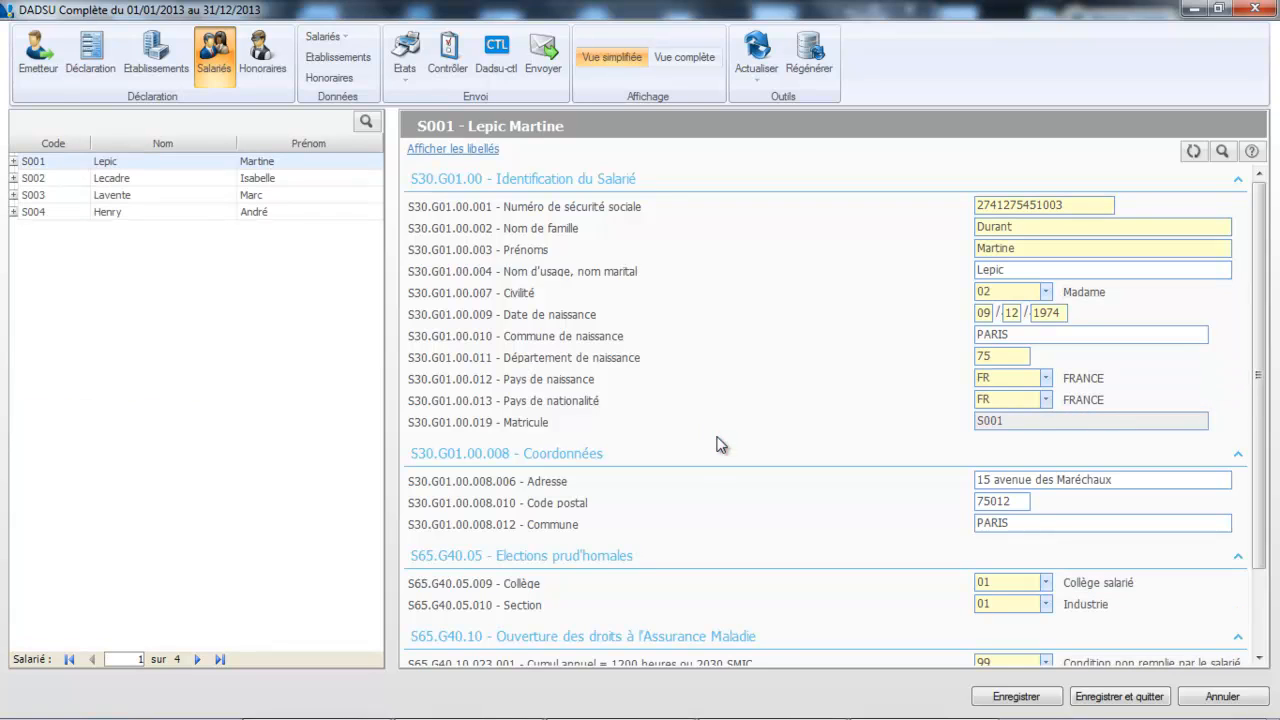
pyautogui.click(450, 60)
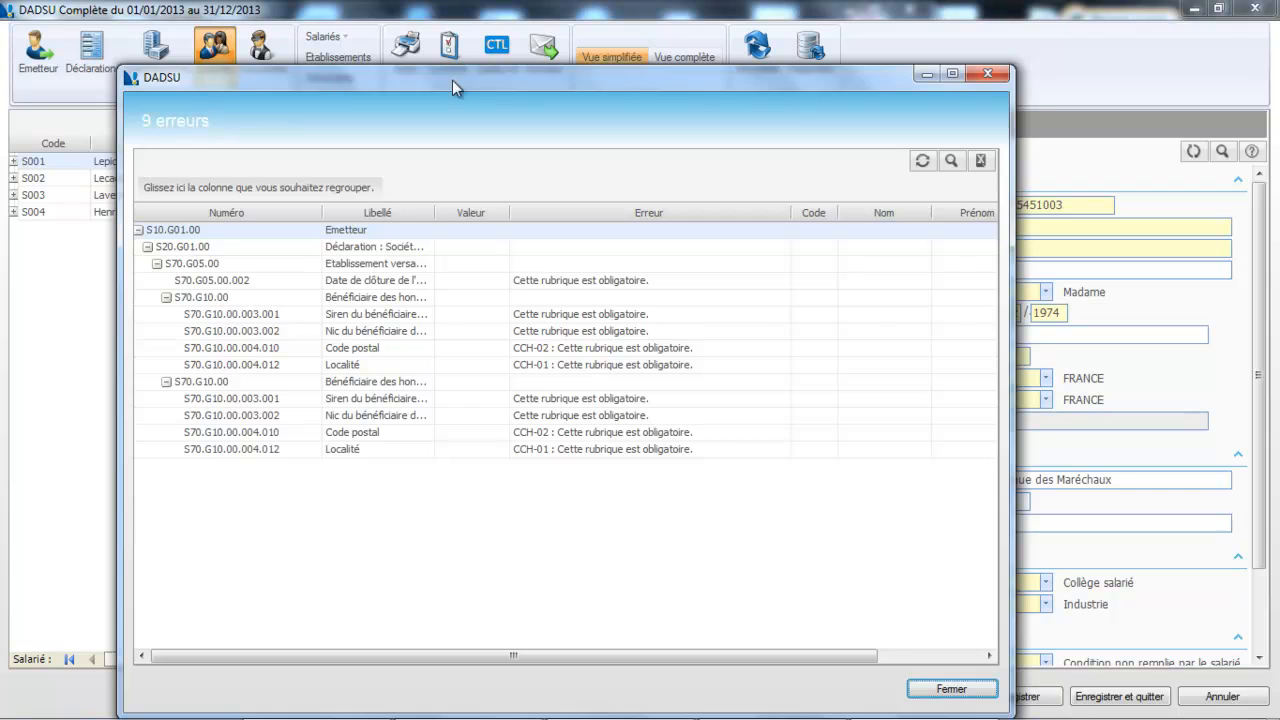
# Maximize the 9-error list, widen the Libellé column, inspect the first beneficiary's Siren error, then close it
pyautogui.click(952, 73)
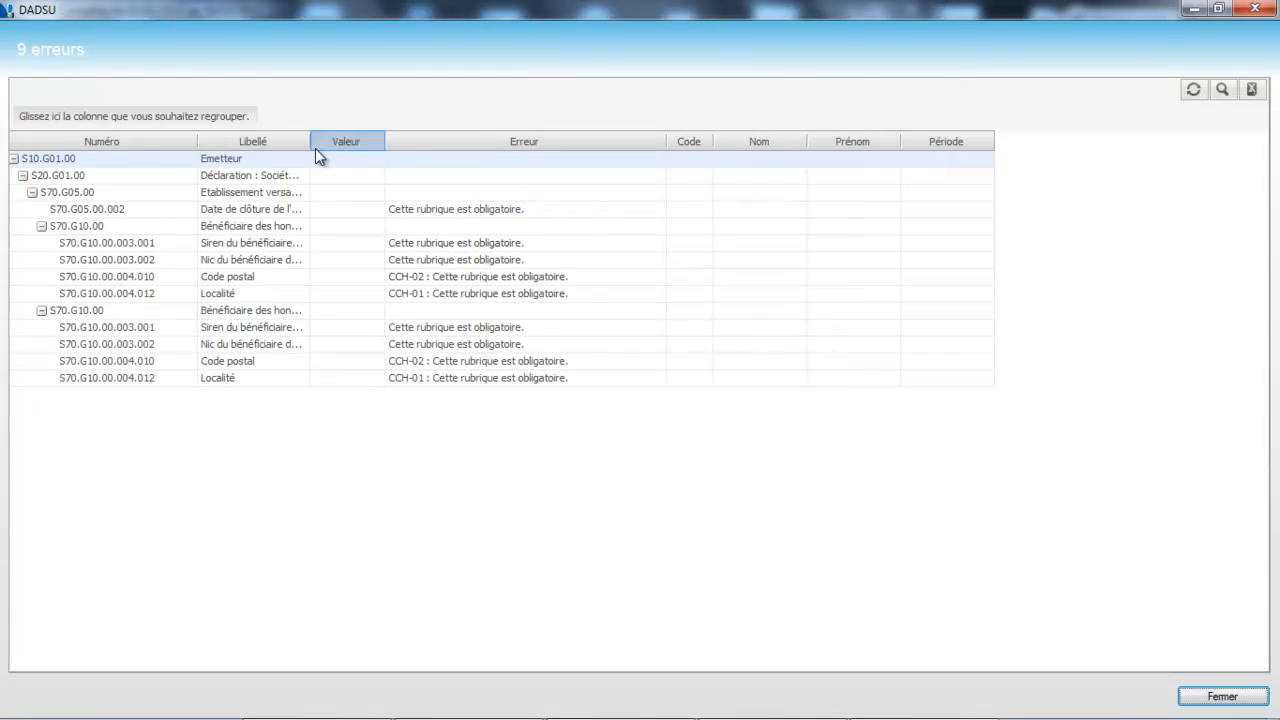
pyautogui.moveTo(309, 141); pyautogui.dragTo(401, 142)
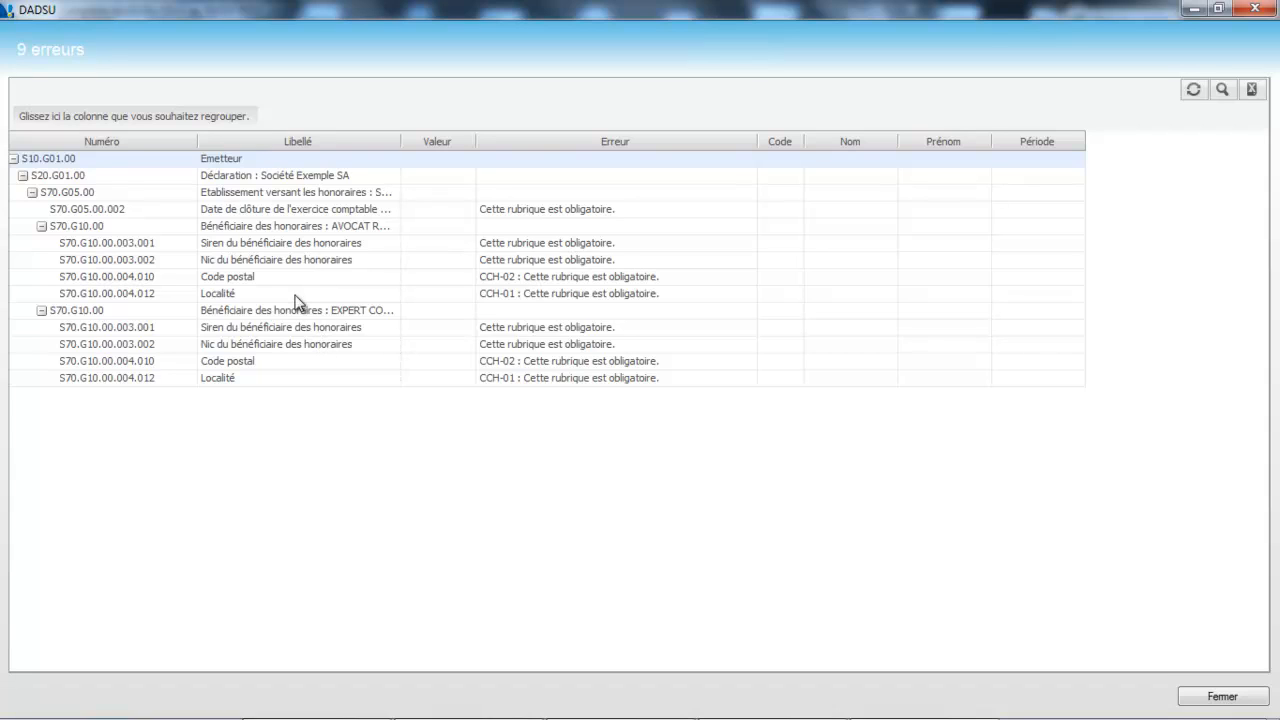
pyautogui.click(512, 246)
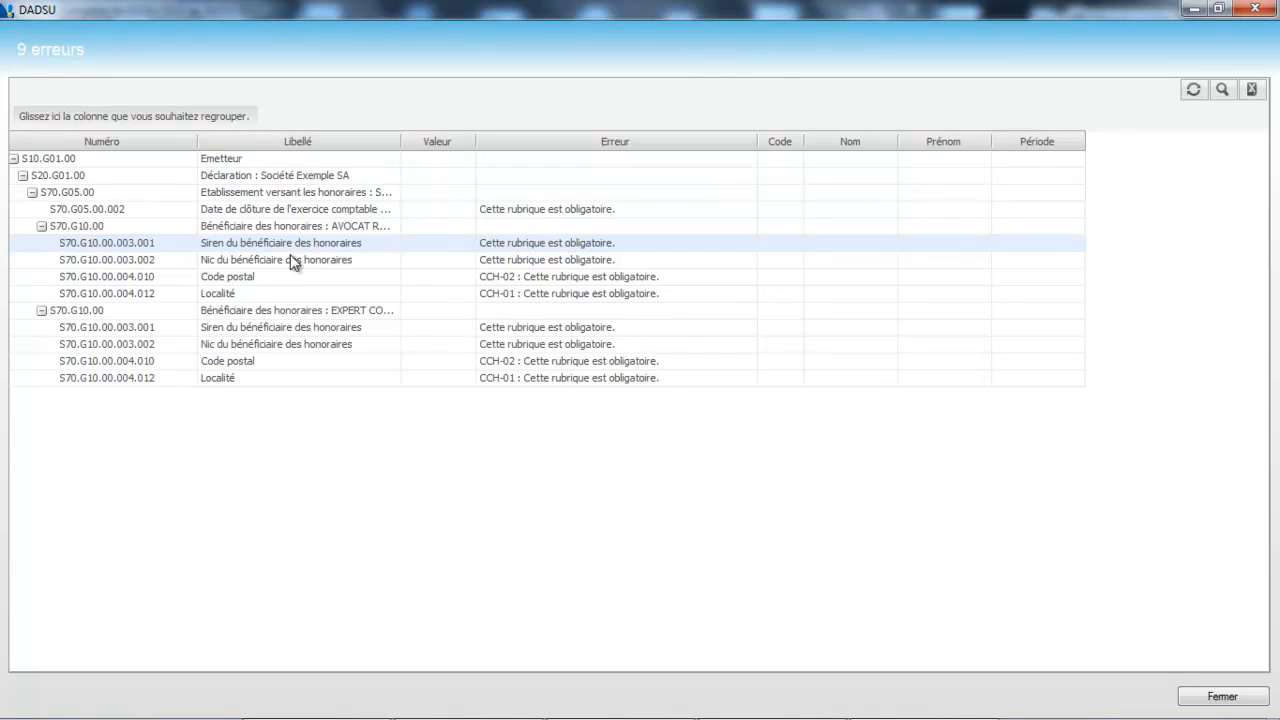
pyautogui.click(1212, 697)
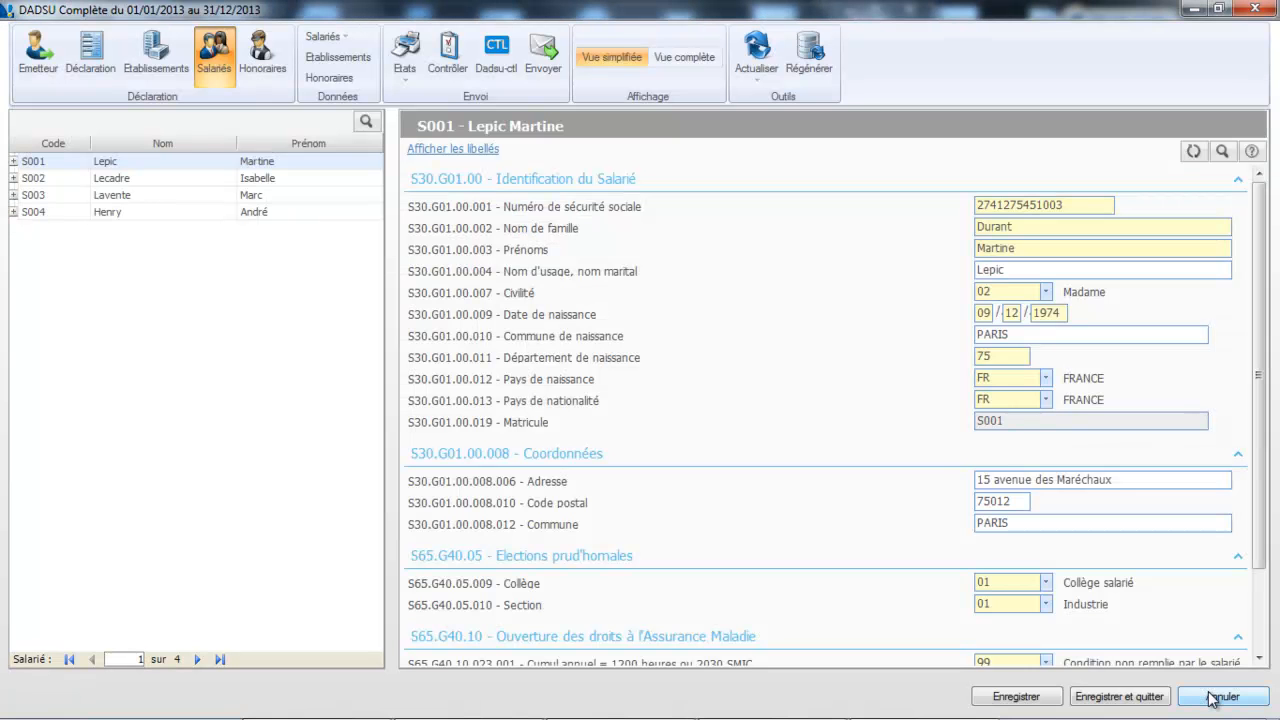
# In the Honoraires data, give AVOCAT REUNIS postal code 44100 and town Nantes
pyautogui.click(266, 68)
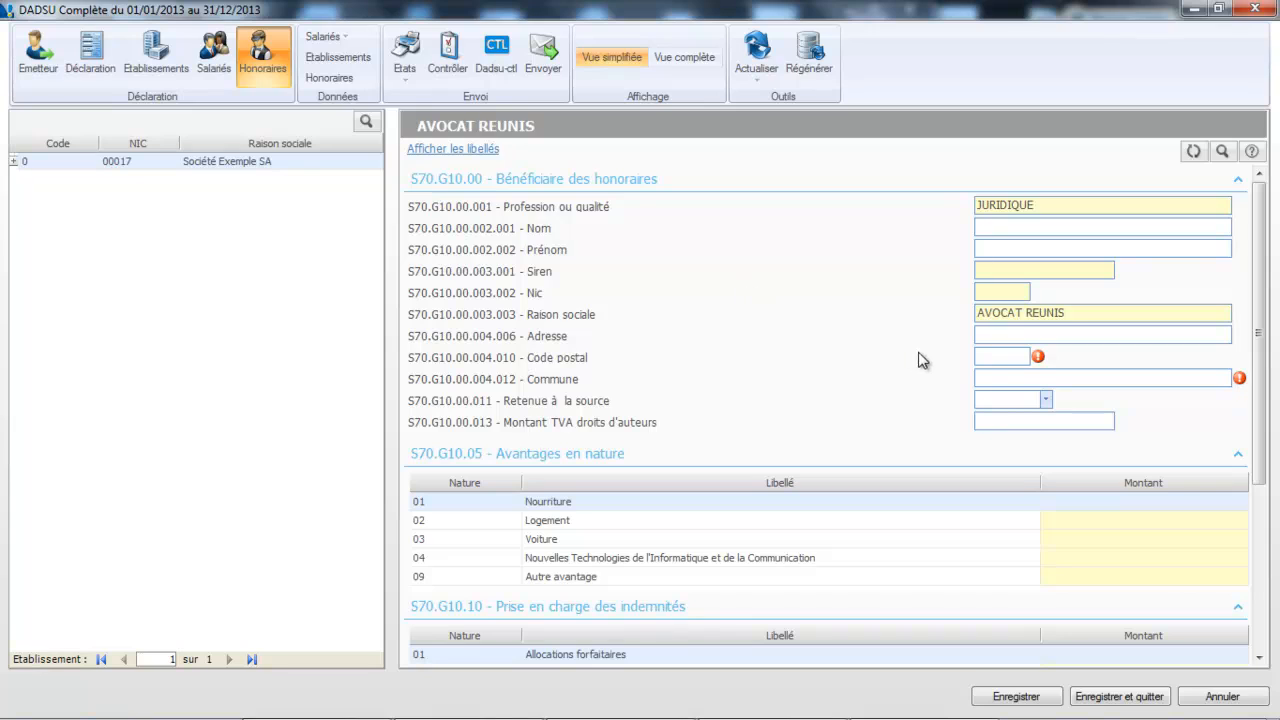
pyautogui.click(1012, 358)
pyautogui.write('44100')
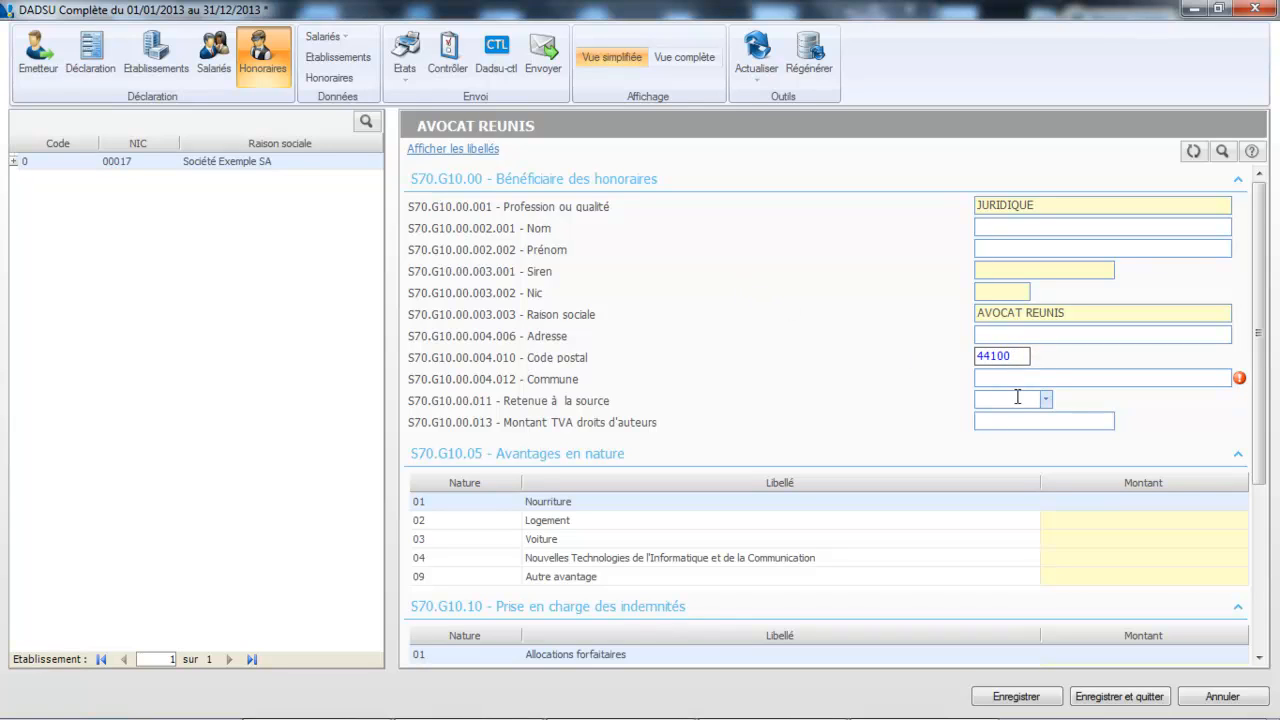
pyautogui.click(1019, 381)
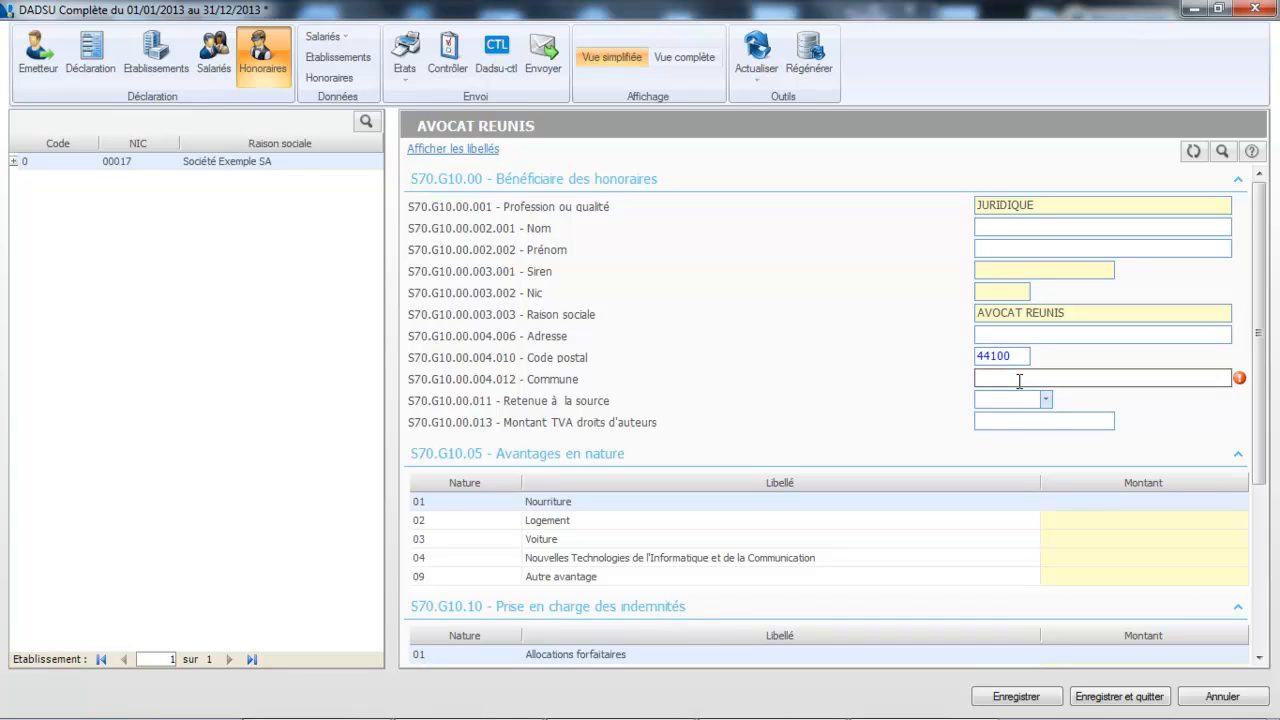
pyautogui.write('Nantes')
pyautogui.press('Tab')
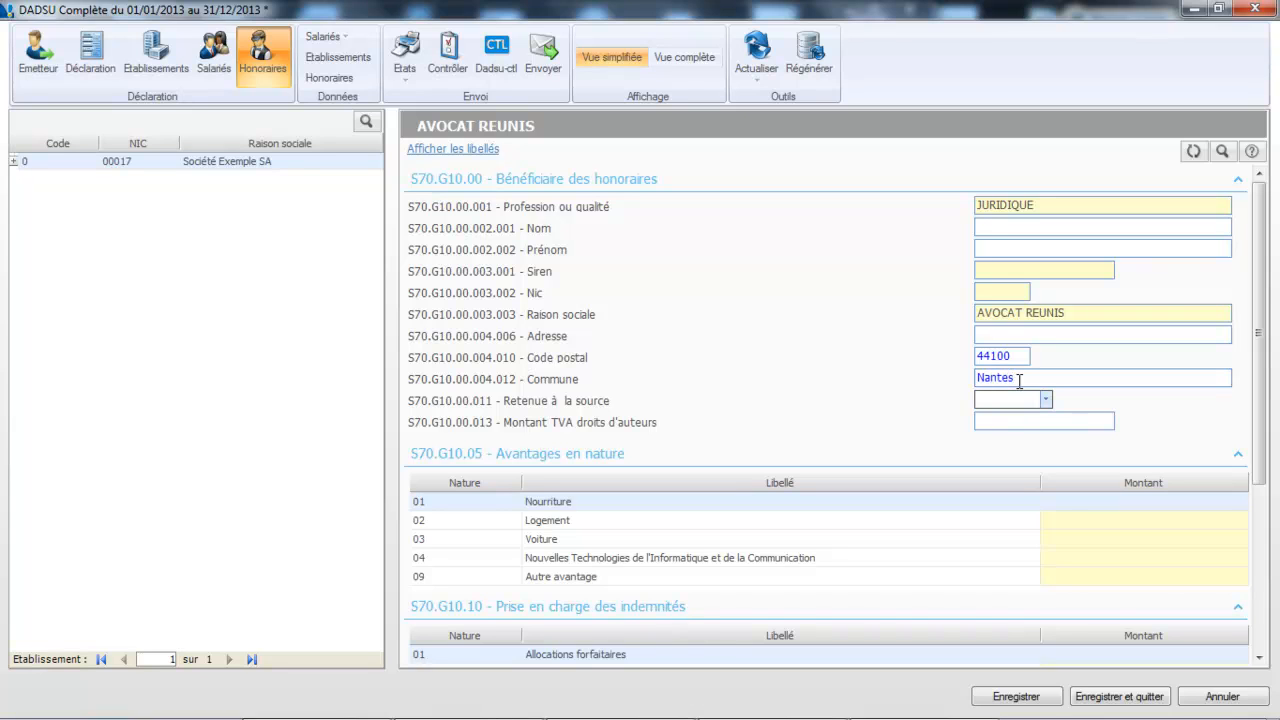
pyautogui.scroll(-1, 1260, 452)
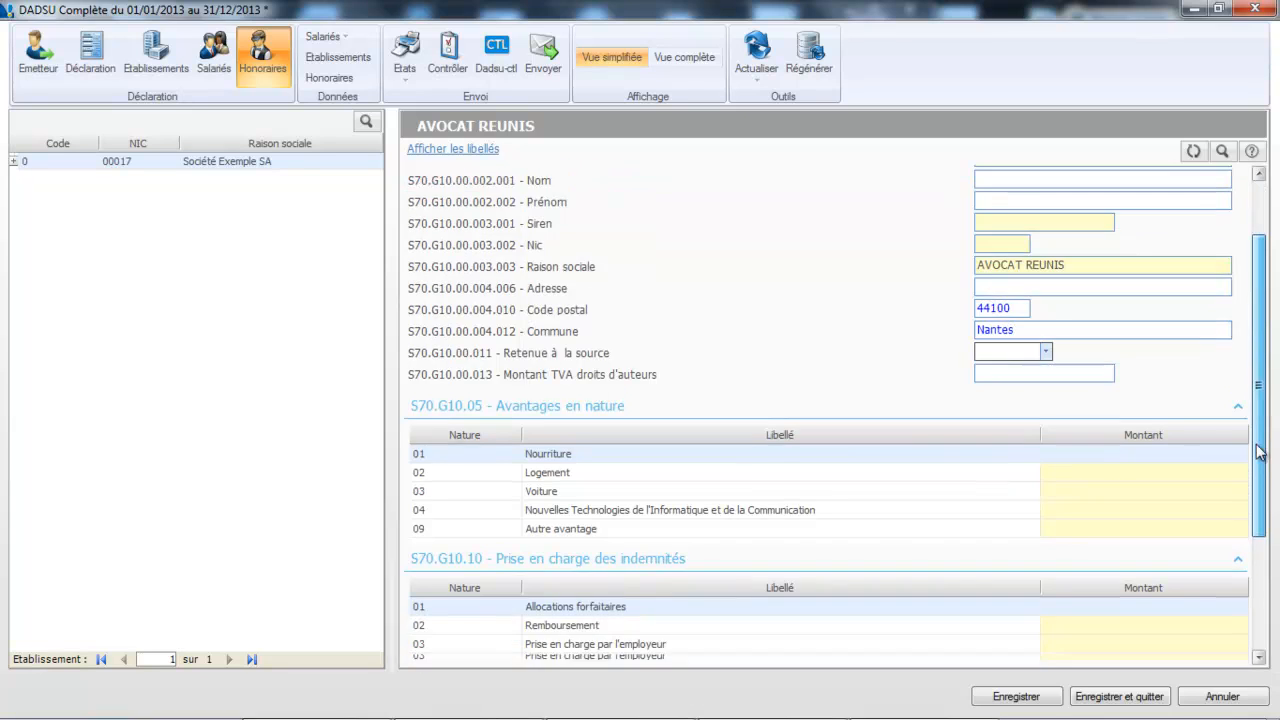
pyautogui.scroll(-2, 1260, 452)
pyautogui.scroll(3, 1264, 475)
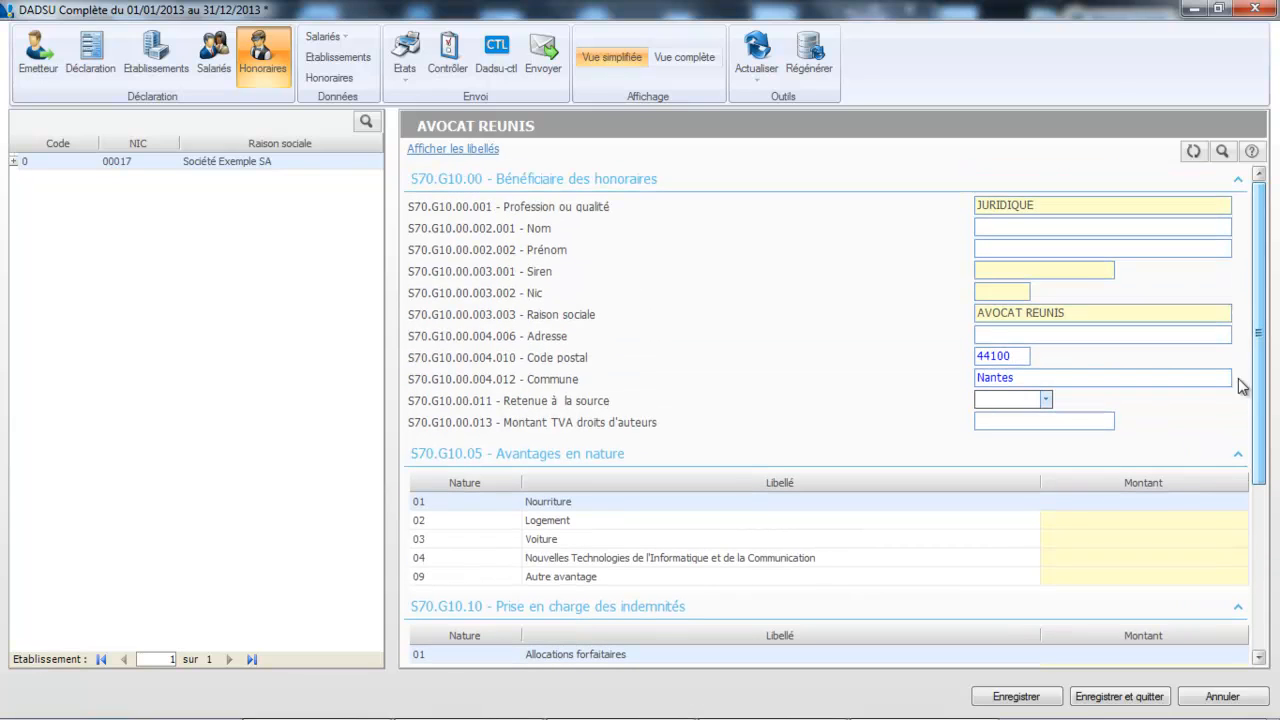
pyautogui.click(1035, 268)
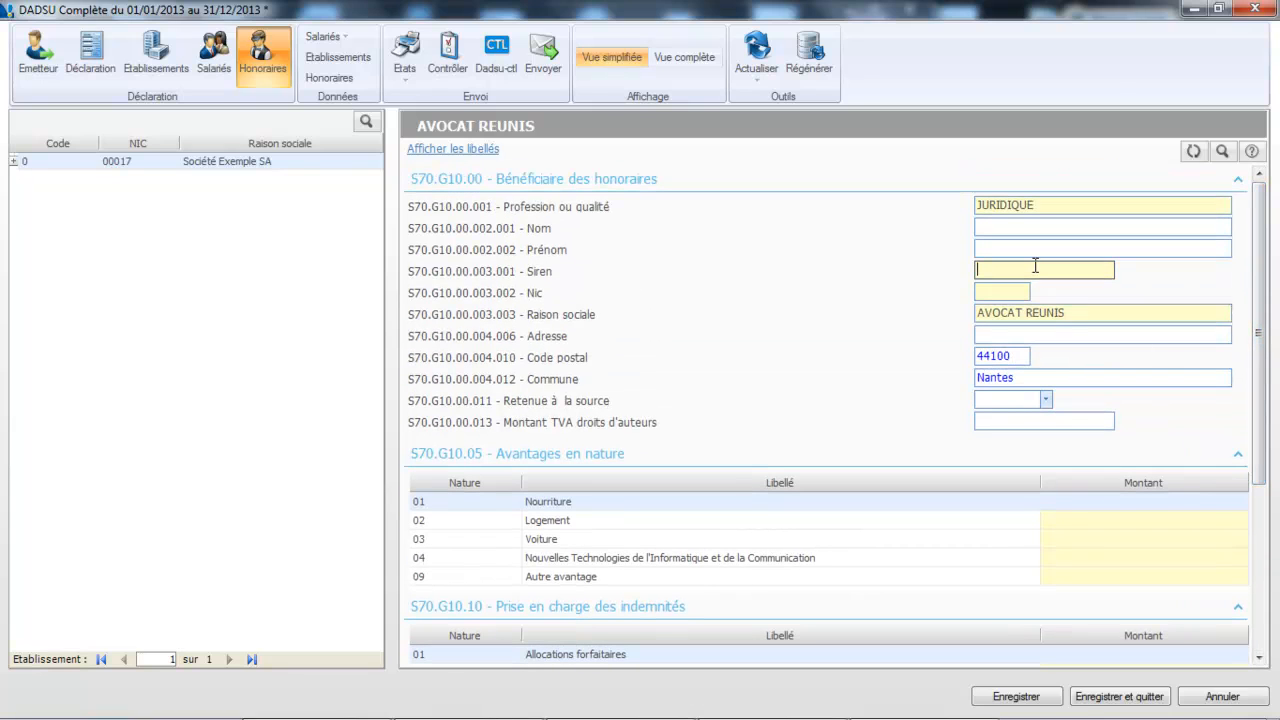
pyautogui.click(1012, 292)
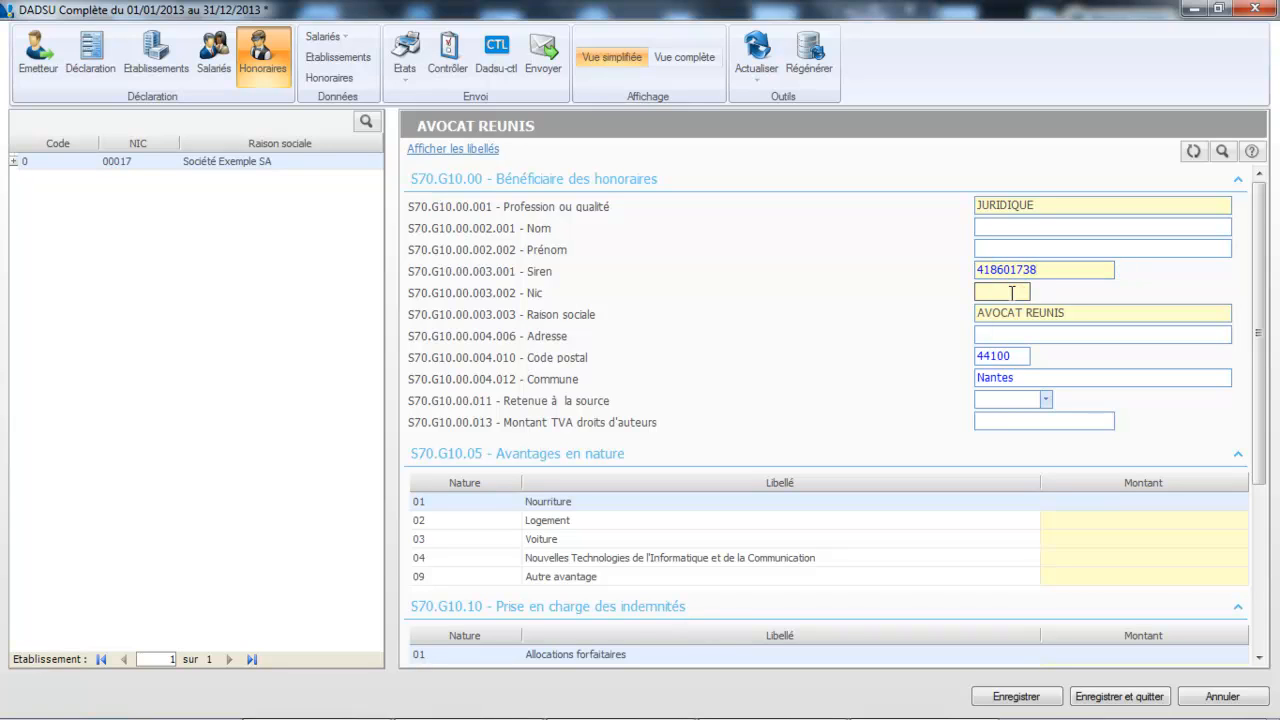
pyautogui.write('0051')
pyautogui.press('Tab')
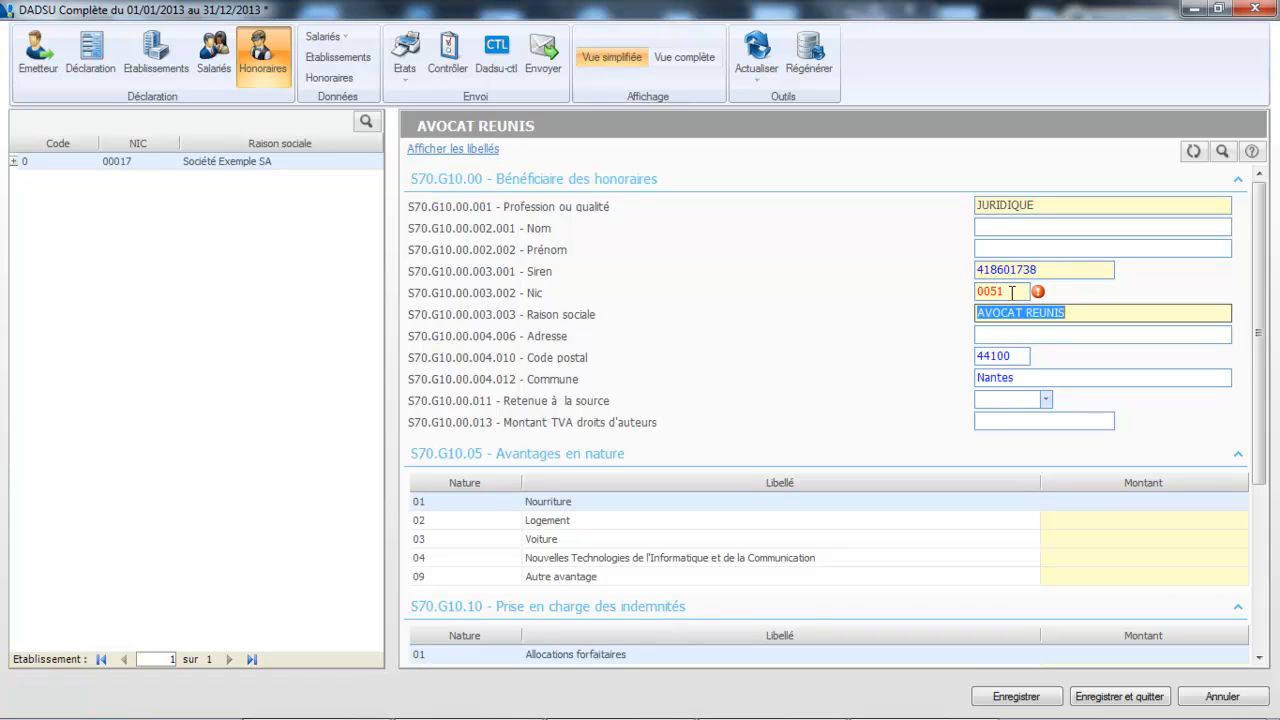
pyautogui.click(986, 292)
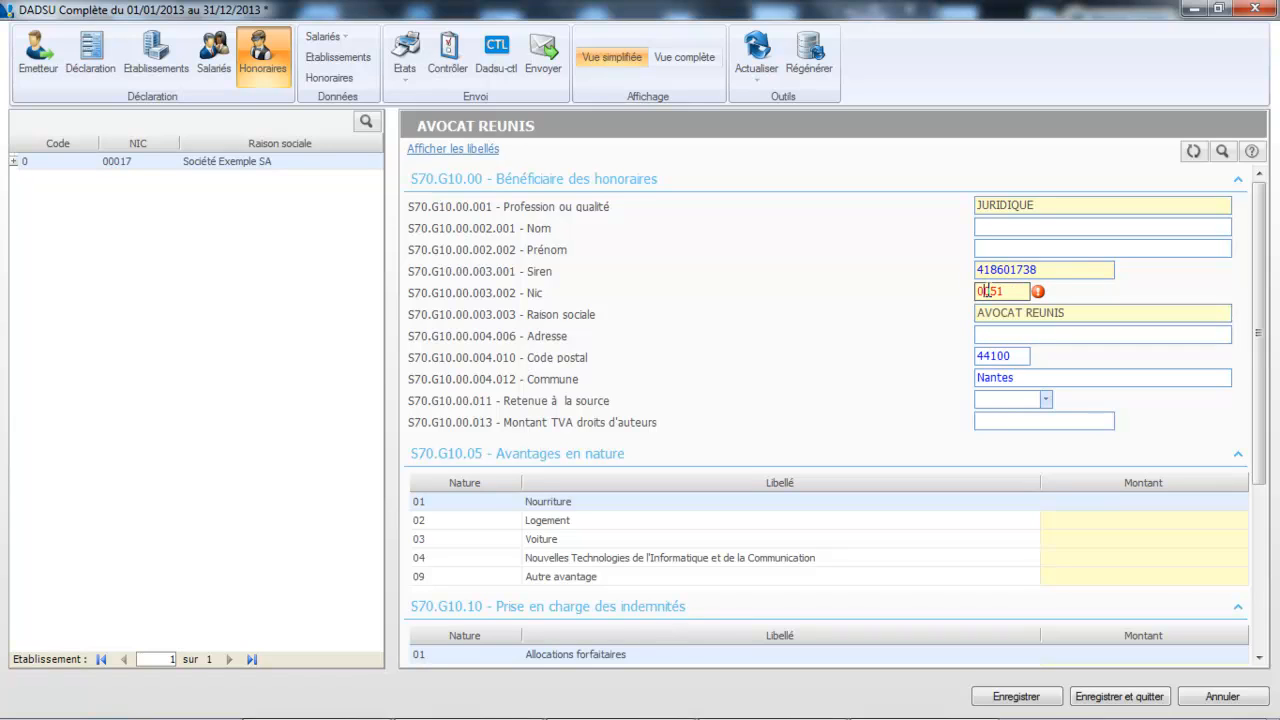
pyautogui.write('0')
pyautogui.press('Tab')
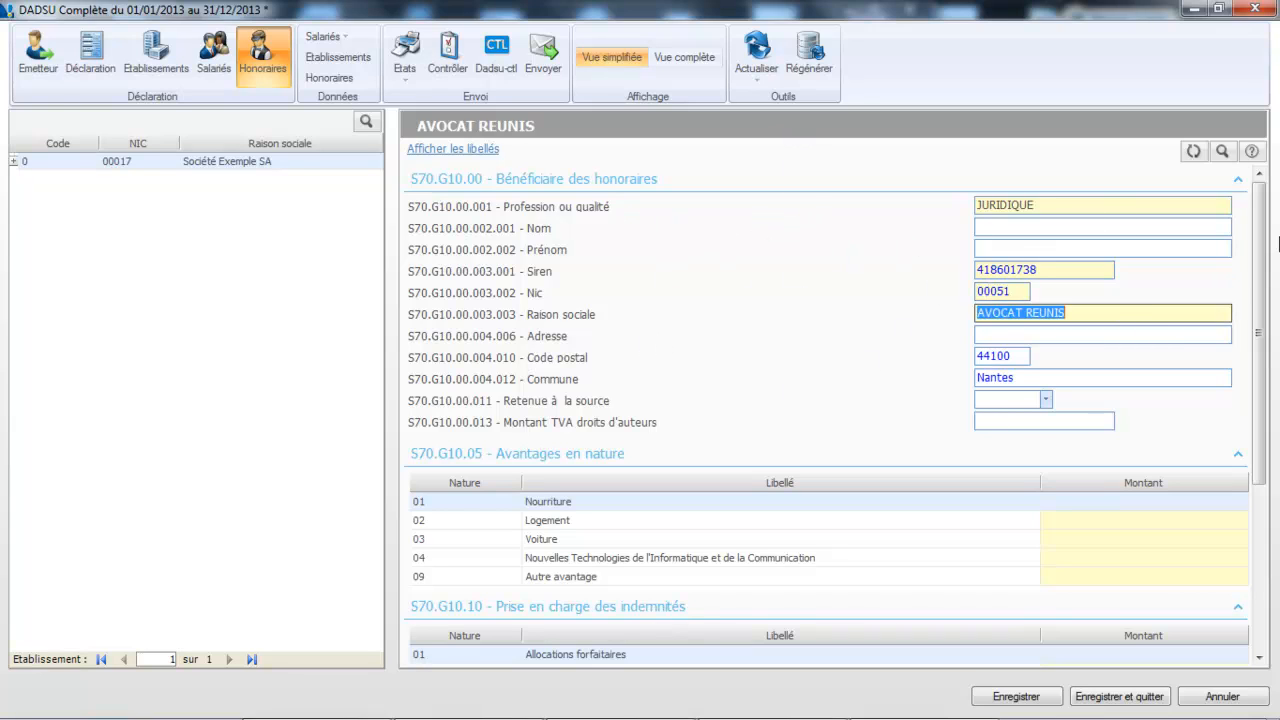
pyautogui.moveTo(1257, 211); pyautogui.dragTo(1264, 150)
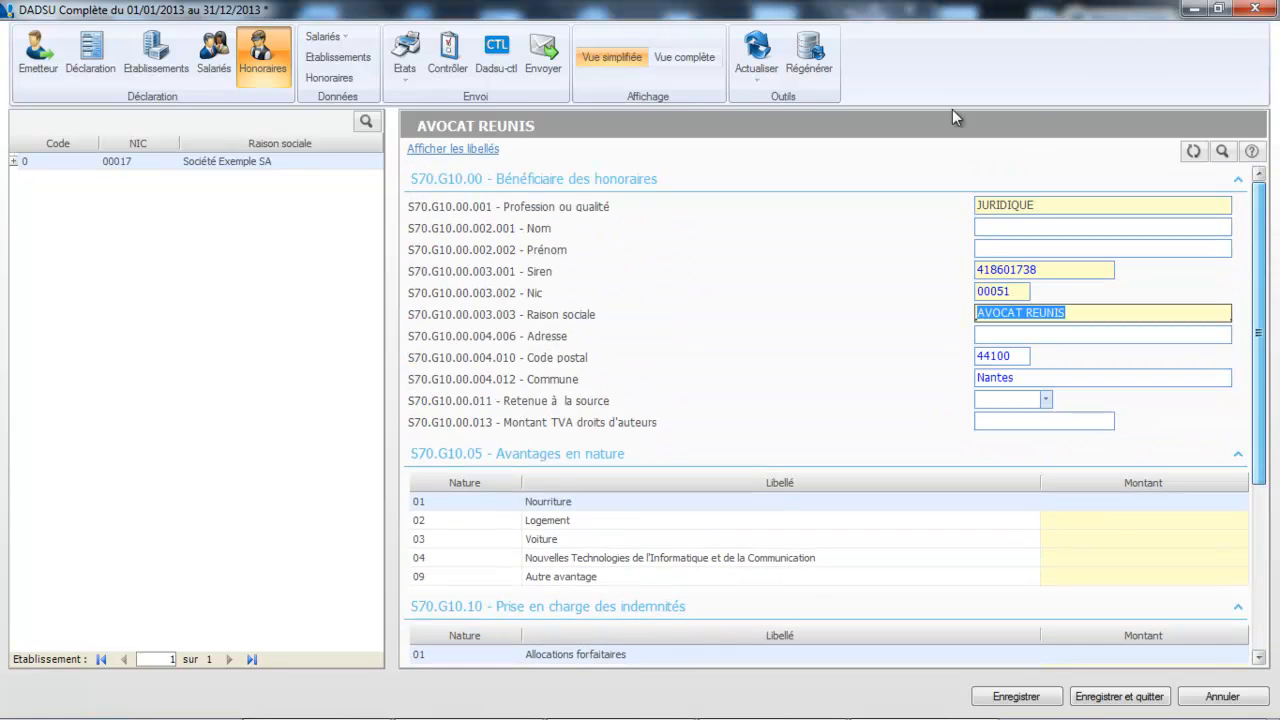
# Run a Totale refresh of the declaration, saving pending changes and confirming the refresh
pyautogui.click(757, 55)
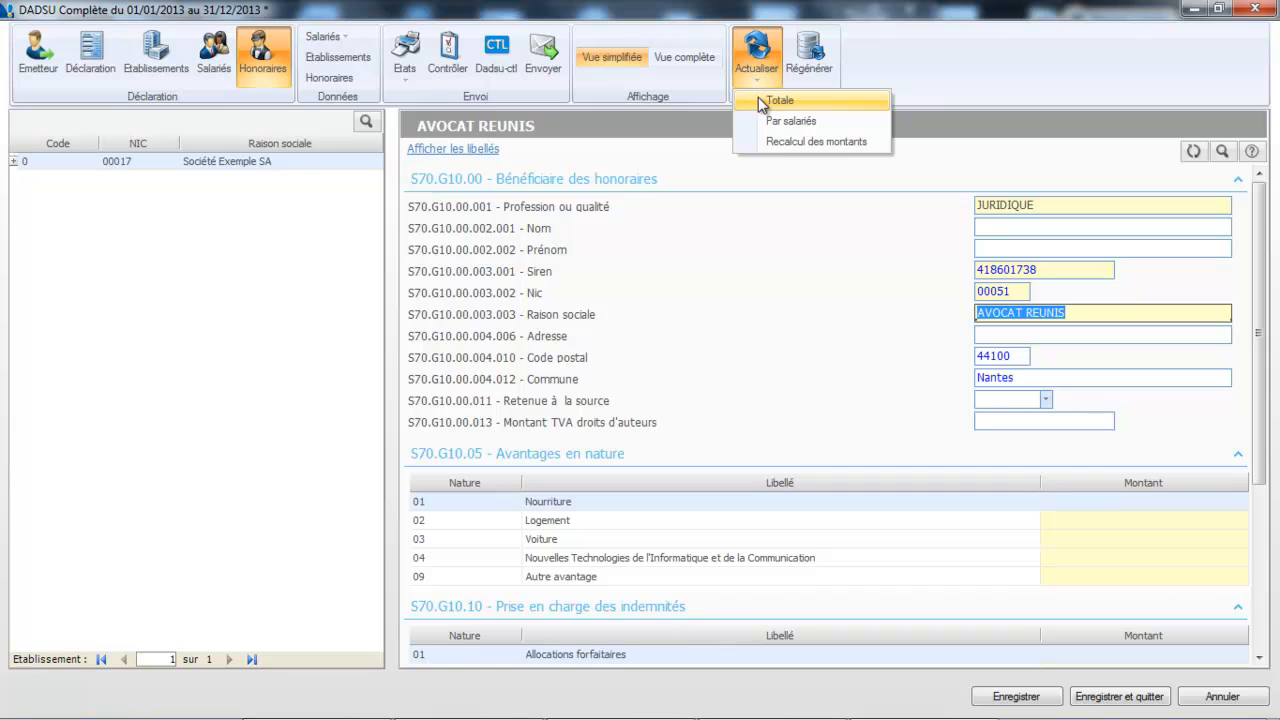
pyautogui.click(763, 100)
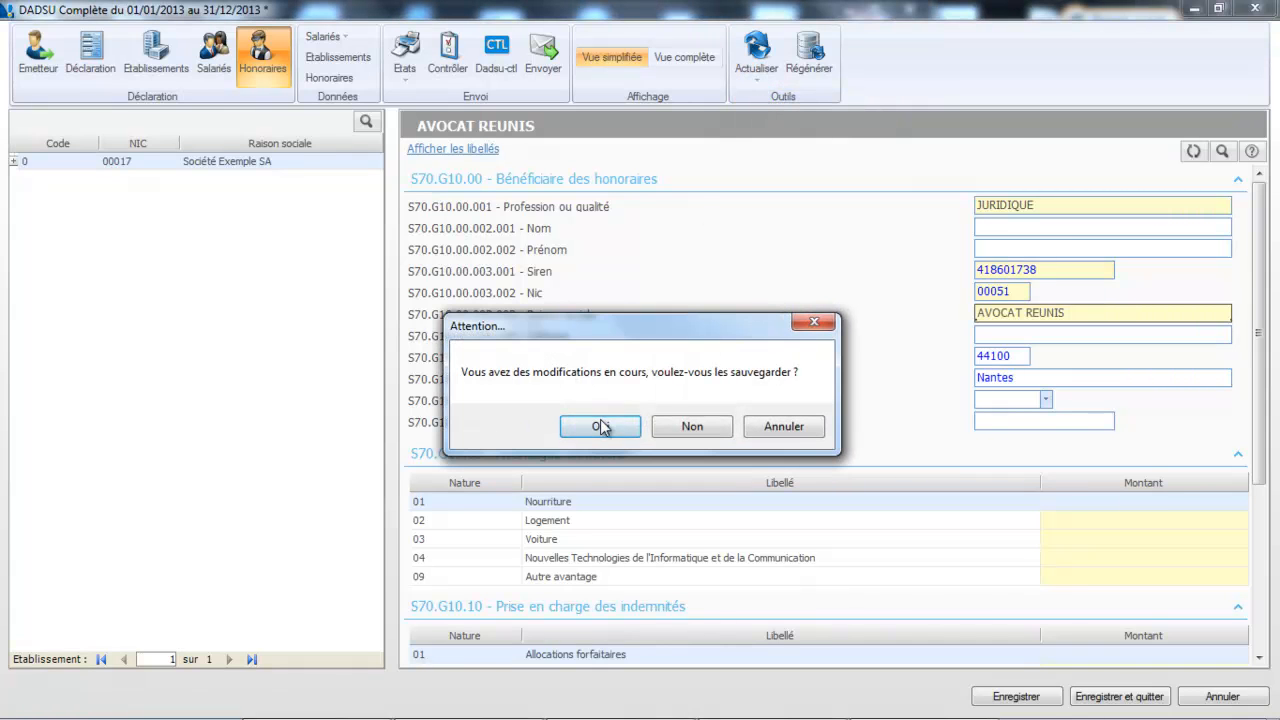
pyautogui.click(601, 422)
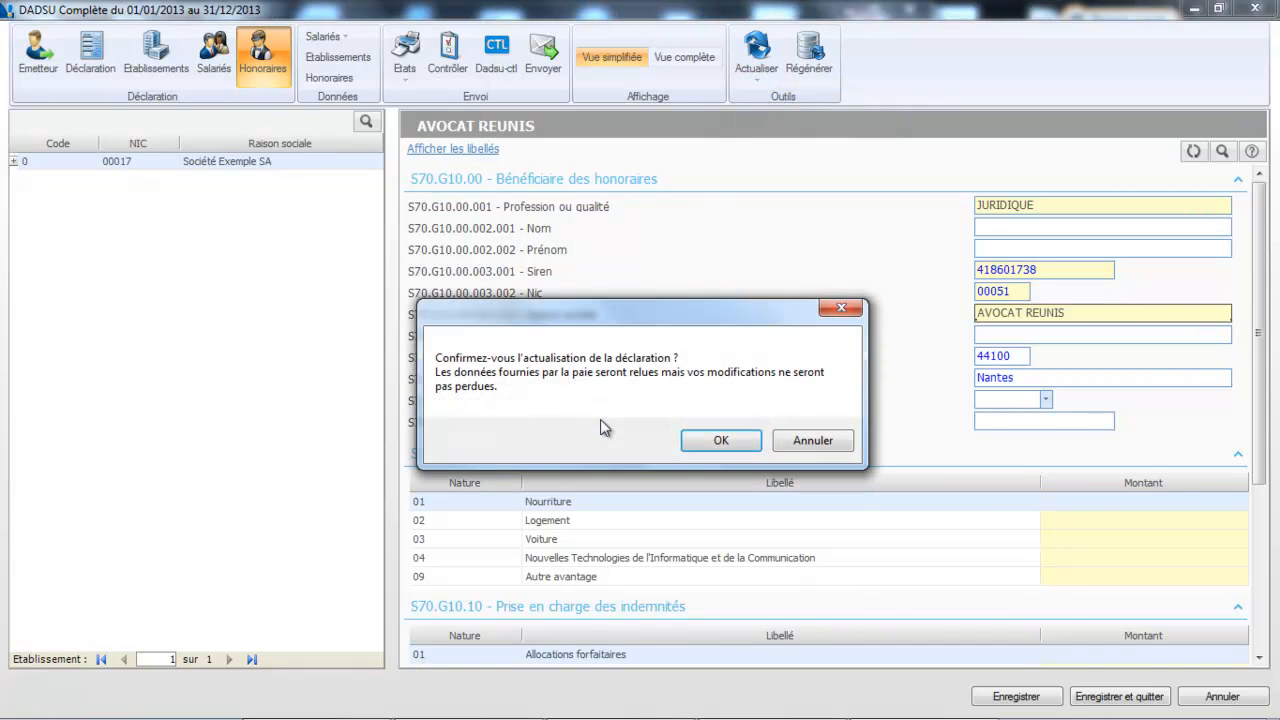
pyautogui.click(745, 450)
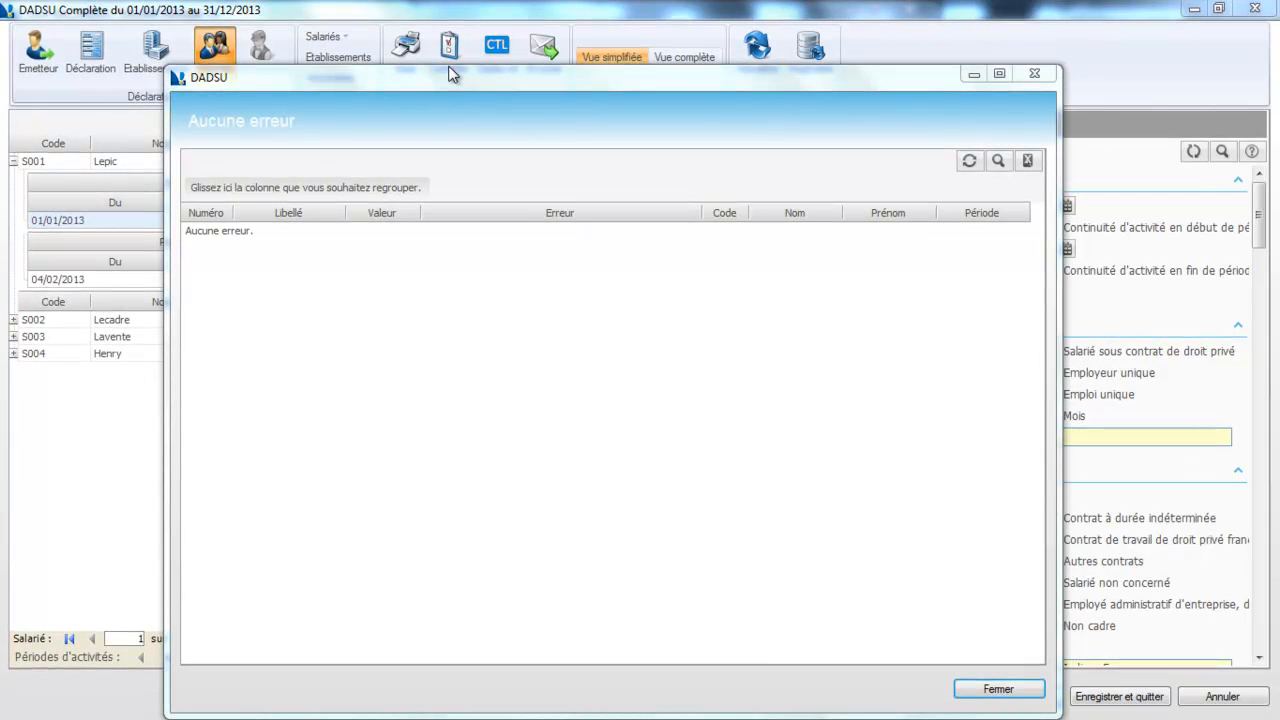
# Dismiss the Aucune erreur result, run Dadsu-ctl showing global OK with 0 errors, and close the report
pyautogui.press('Return')
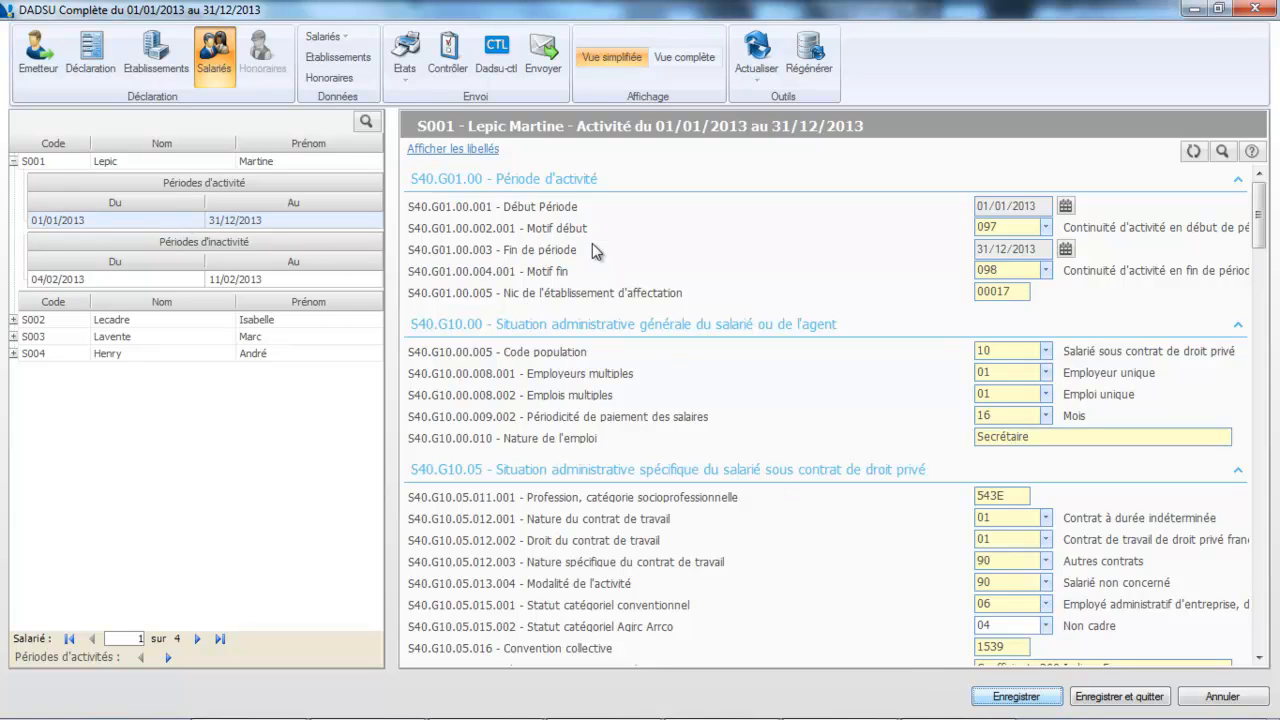
pyautogui.click(496, 72)
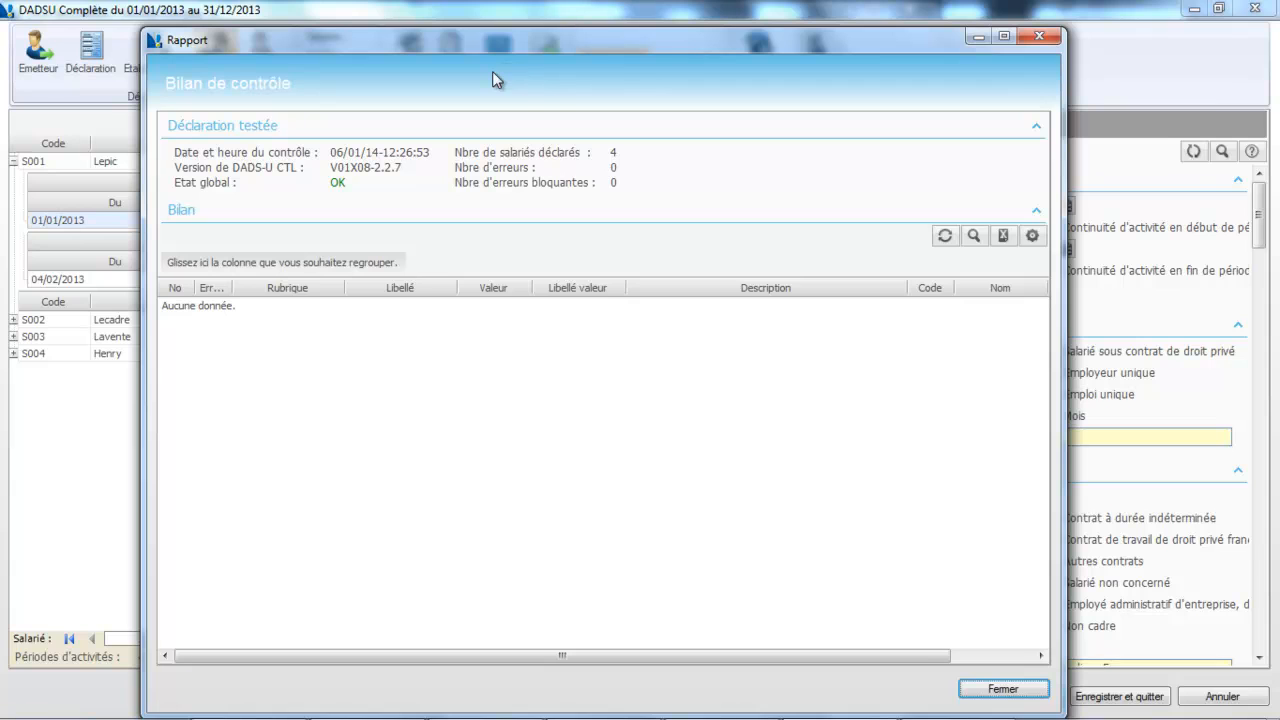
pyautogui.press('Return')
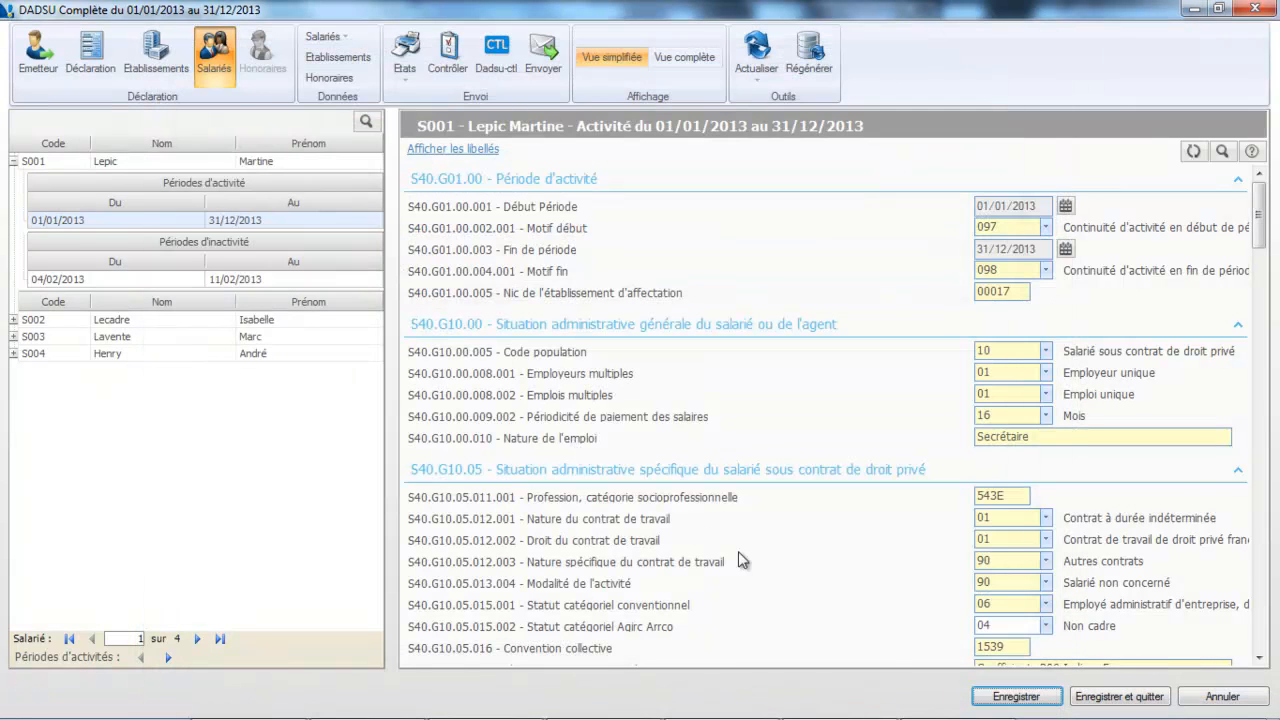